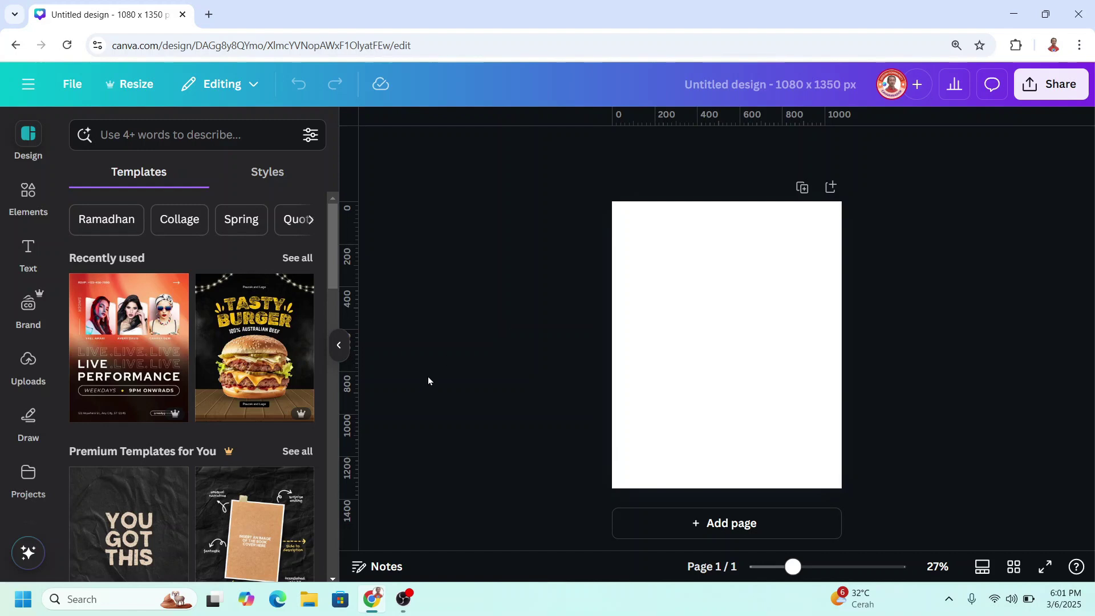
Step: Add the hands and lake wedding clips from Recently used elements to the page
{"action": "left_click", "coordinate": [32, 196]}
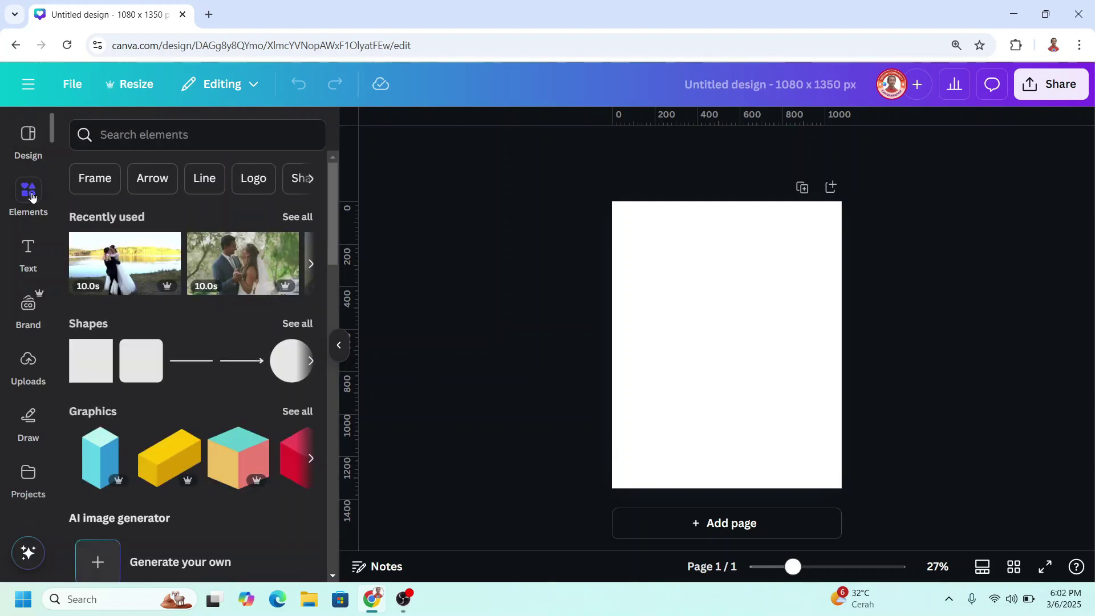
{"action": "left_click", "coordinate": [296, 215]}
{"action": "left_click", "coordinate": [302, 250]}
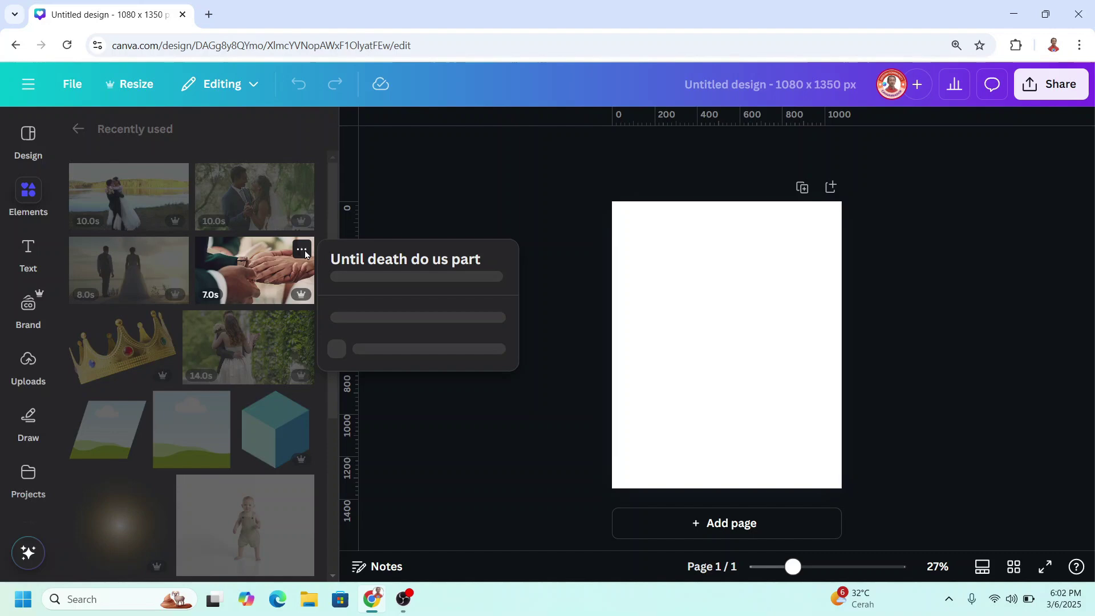
{"action": "left_click", "coordinate": [302, 251]}
{"action": "left_click", "coordinate": [266, 267]}
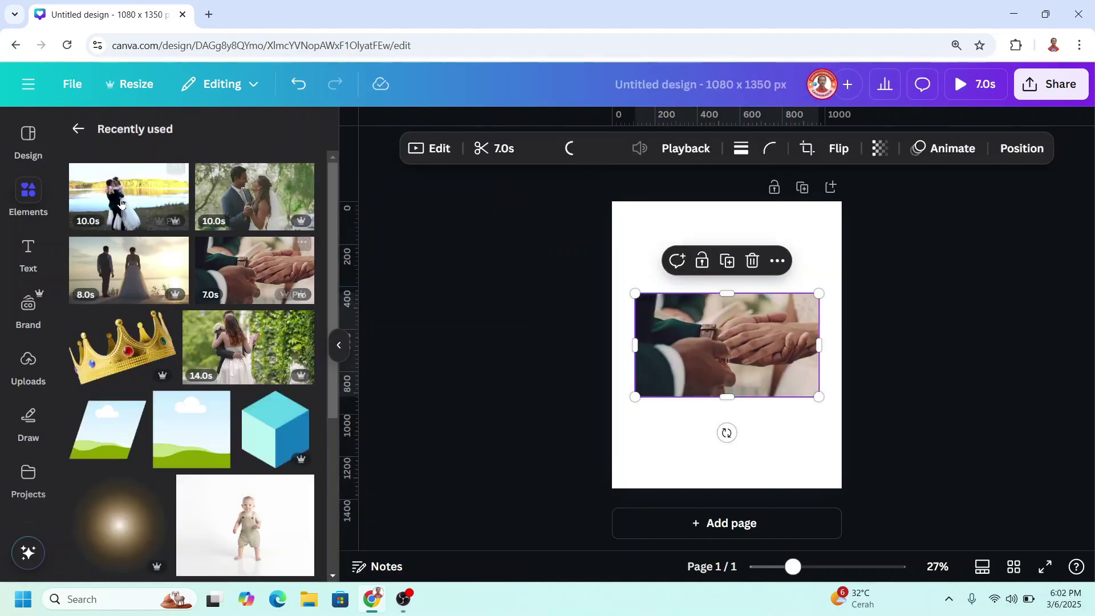
{"action": "left_click", "coordinate": [179, 177]}
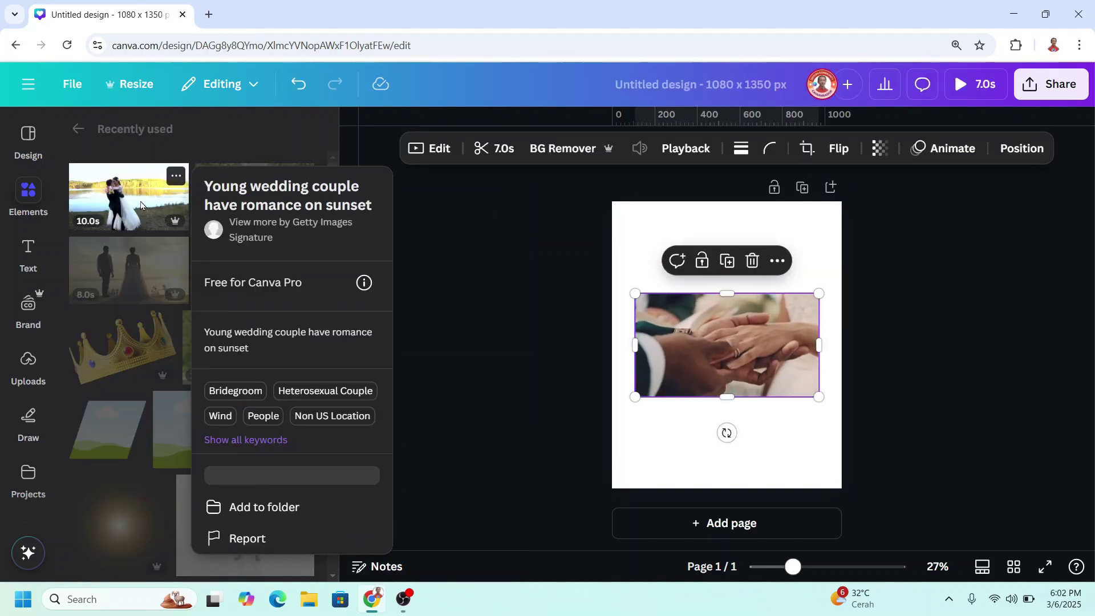
{"action": "left_click", "coordinate": [176, 176]}
{"action": "left_click", "coordinate": [159, 194]}
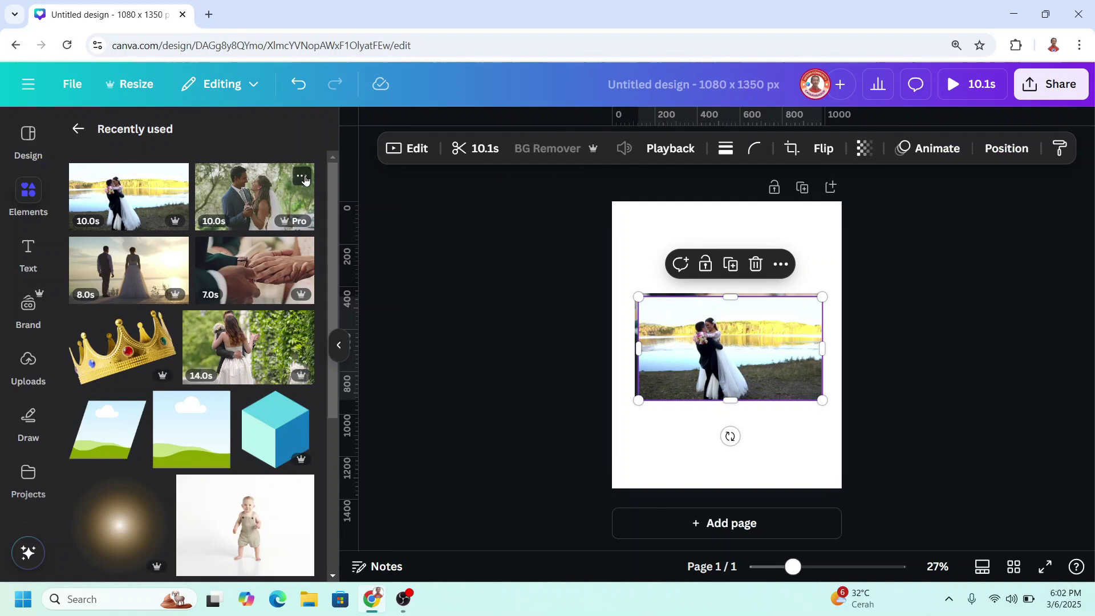
Step: Place the slow-dance couple clip on the page and move it up and right
{"action": "left_click", "coordinate": [302, 177]}
{"action": "left_click_drag", "start_coordinate": [254, 197], "coordinate": [777, 336]}
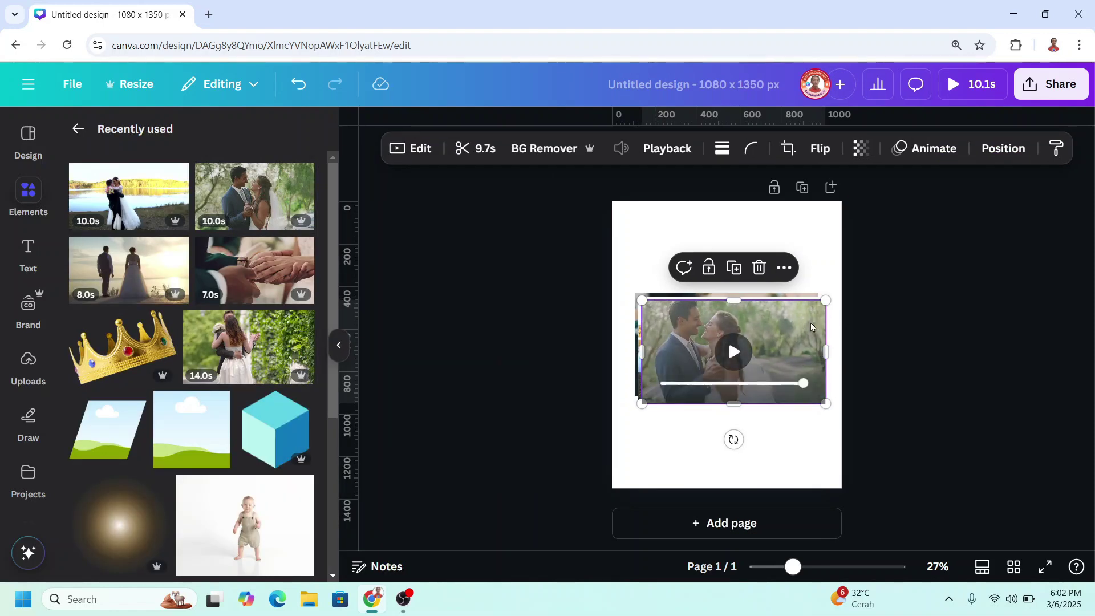
{"action": "left_click_drag", "start_coordinate": [812, 326], "coordinate": [836, 244]}
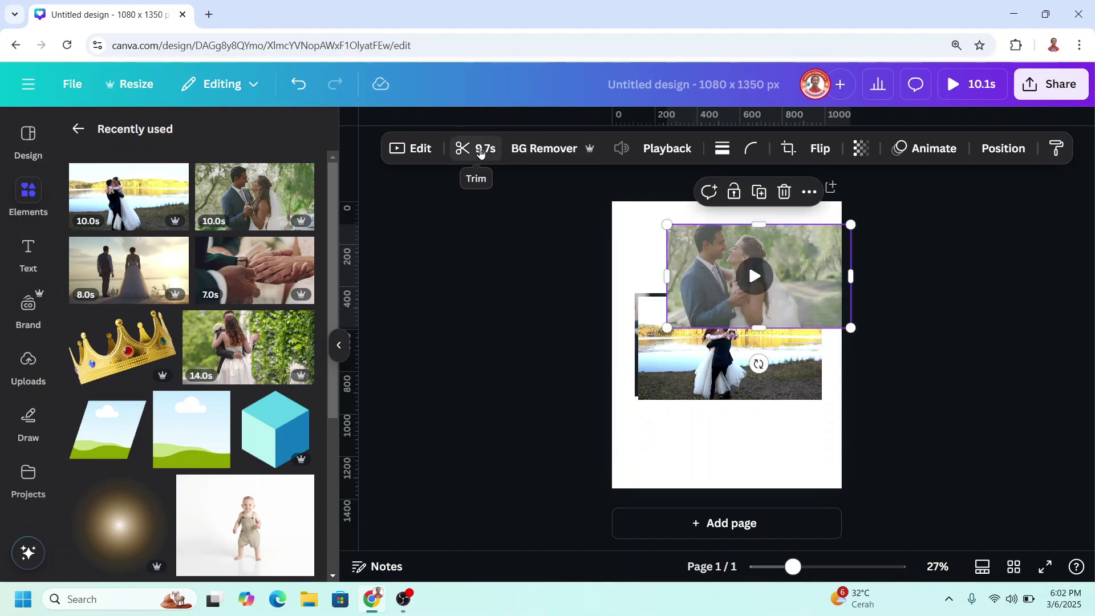
Step: Trim the couple video to 7 seconds
{"action": "left_click", "coordinate": [481, 150]}
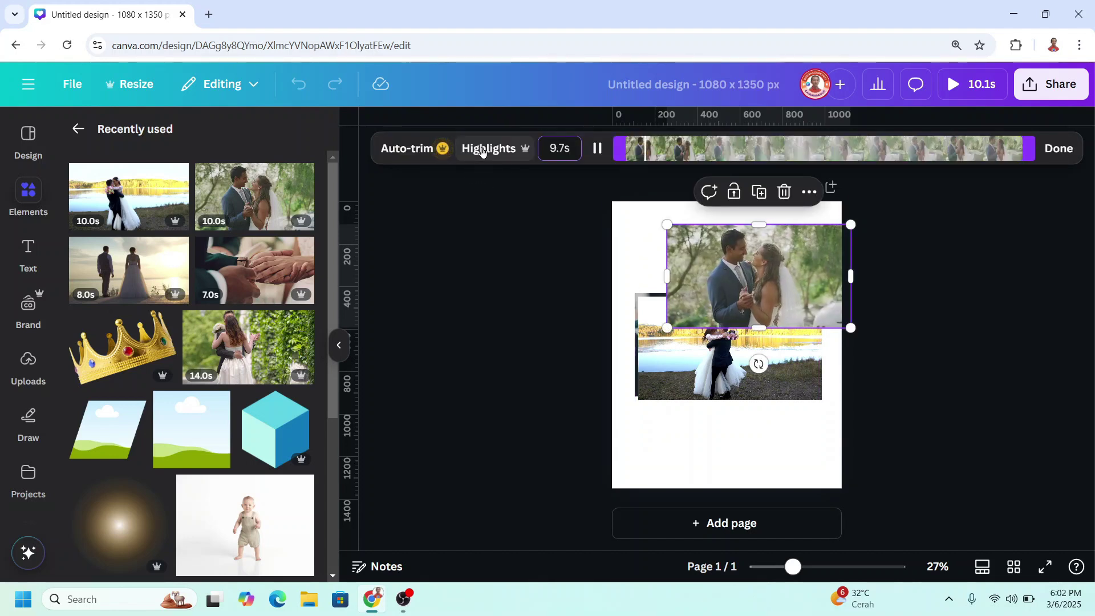
{"action": "left_click", "coordinate": [540, 144]}
{"action": "type", "text": "7"}
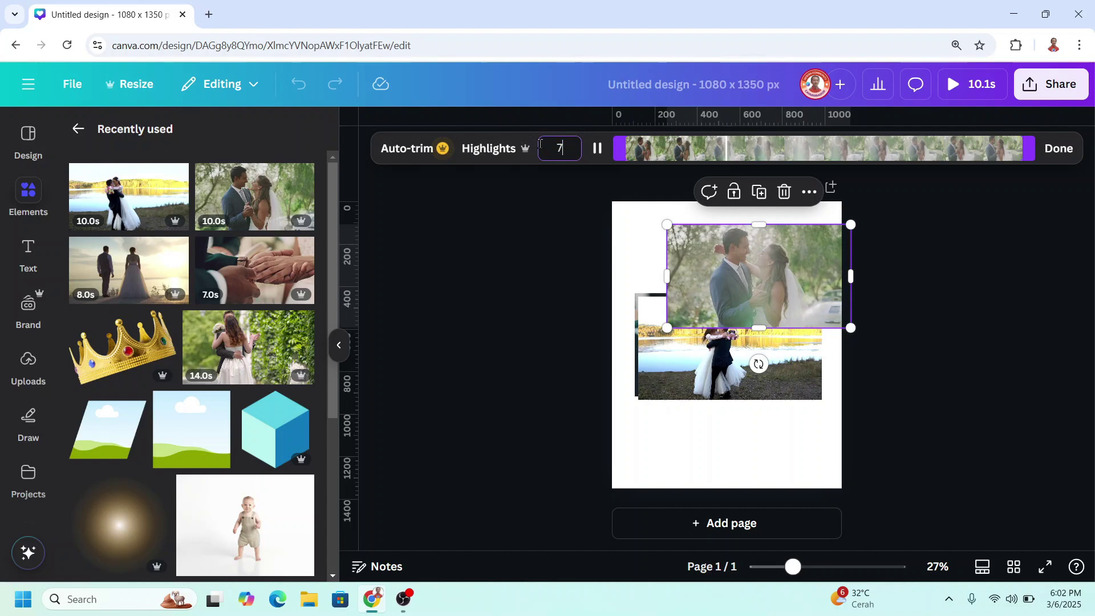
{"action": "key", "text": "Return"}
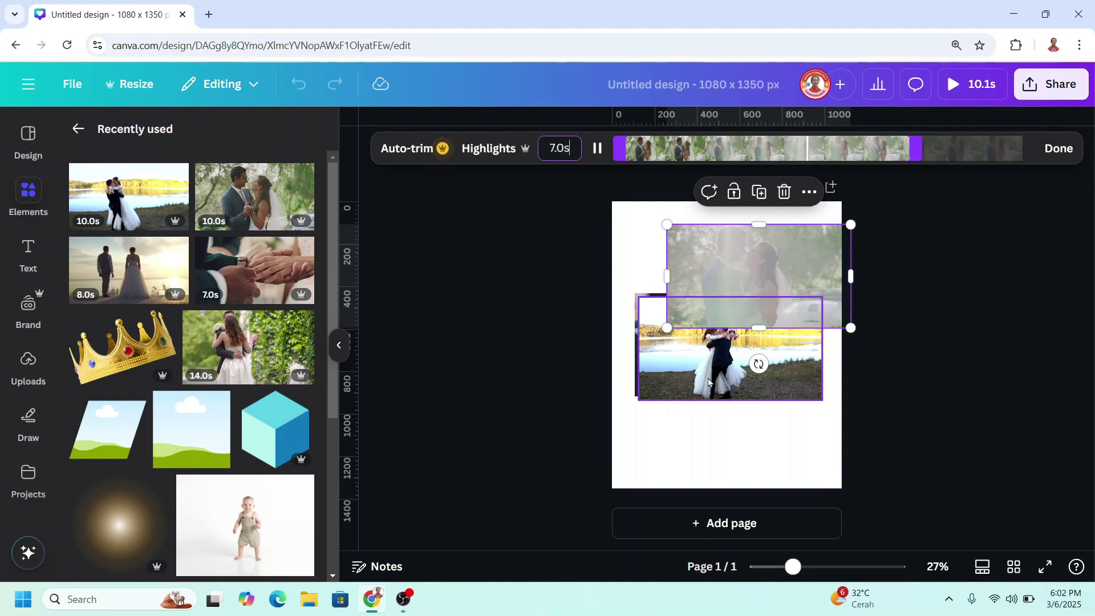
Step: Trim the lake video to 7 seconds and shift the videos back upward
{"action": "left_click", "coordinate": [709, 382]}
{"action": "left_click", "coordinate": [482, 151]}
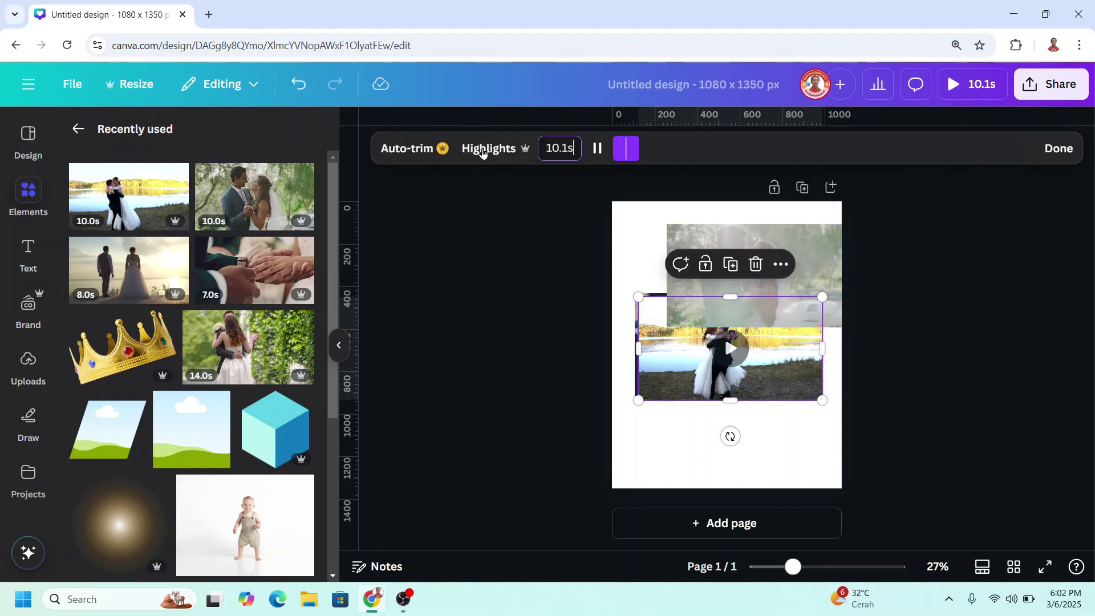
{"action": "left_click", "coordinate": [568, 144]}
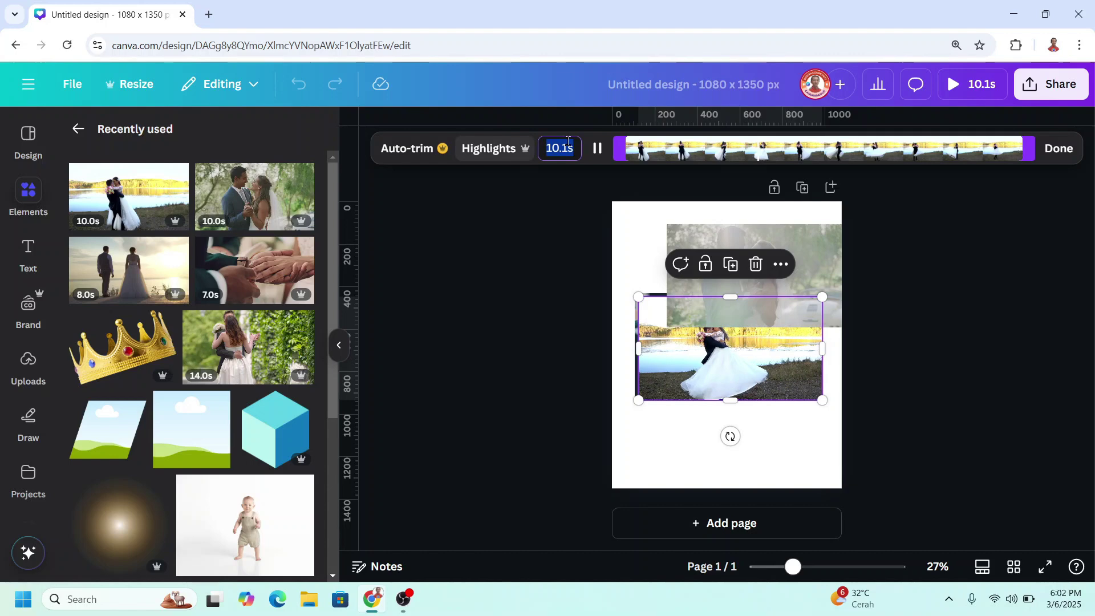
{"action": "type", "text": "7"}
{"action": "key", "text": "Return"}
{"action": "left_click", "coordinate": [642, 345]}
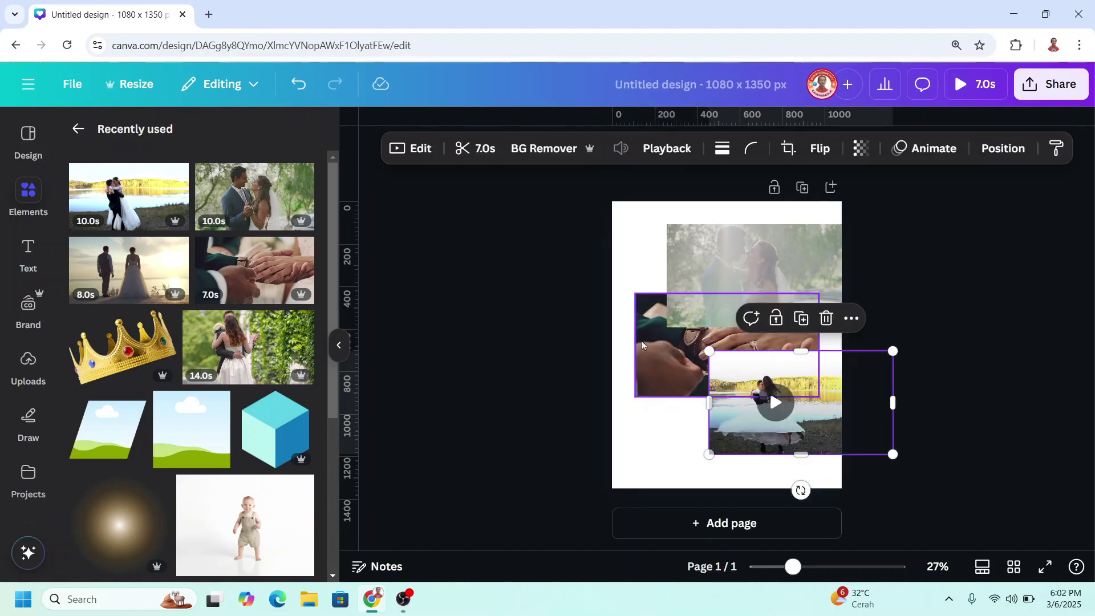
{"action": "left_click", "coordinate": [642, 345]}
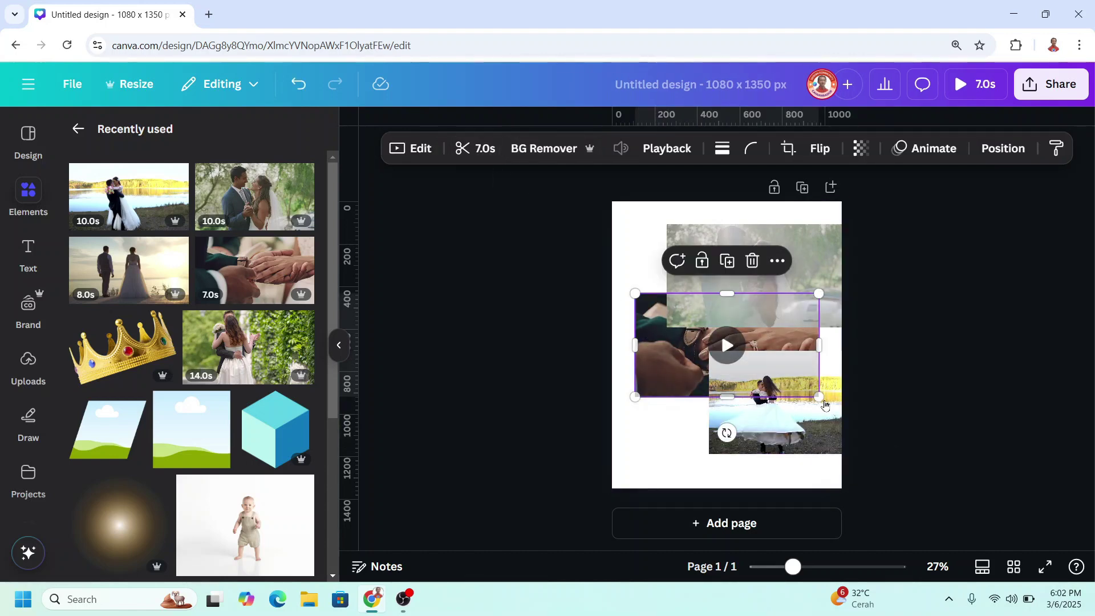
{"action": "key", "text": "ctrl+z"}
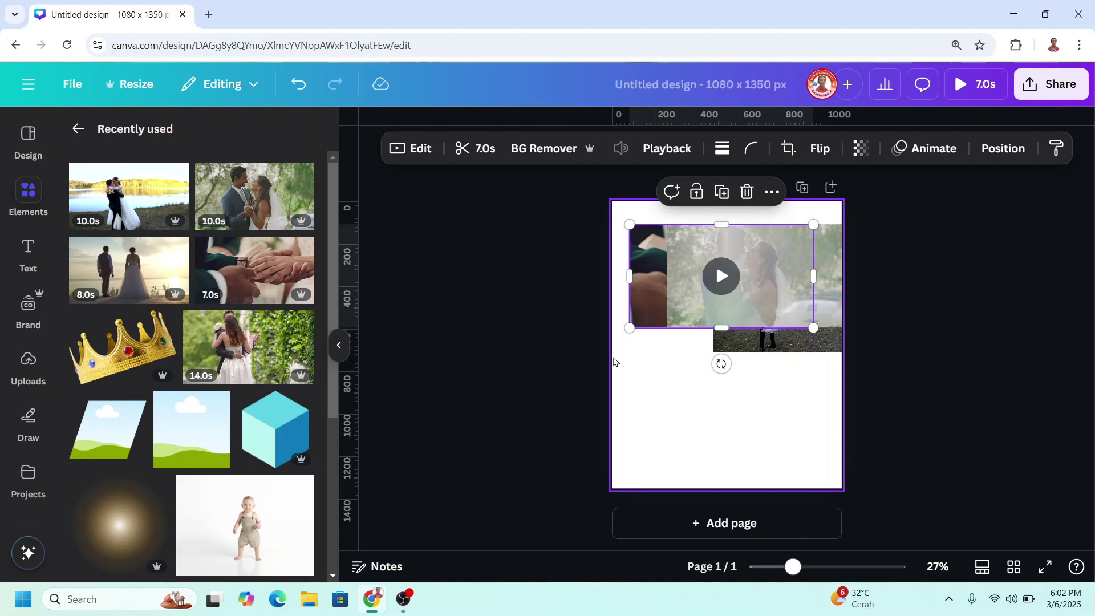
Step: Search apps for 'frame', launch Frame Maker and enlarge the browser view
{"action": "scroll", "coordinate": [49, 459], "scroll_direction": "down", "scroll_amount": 1}
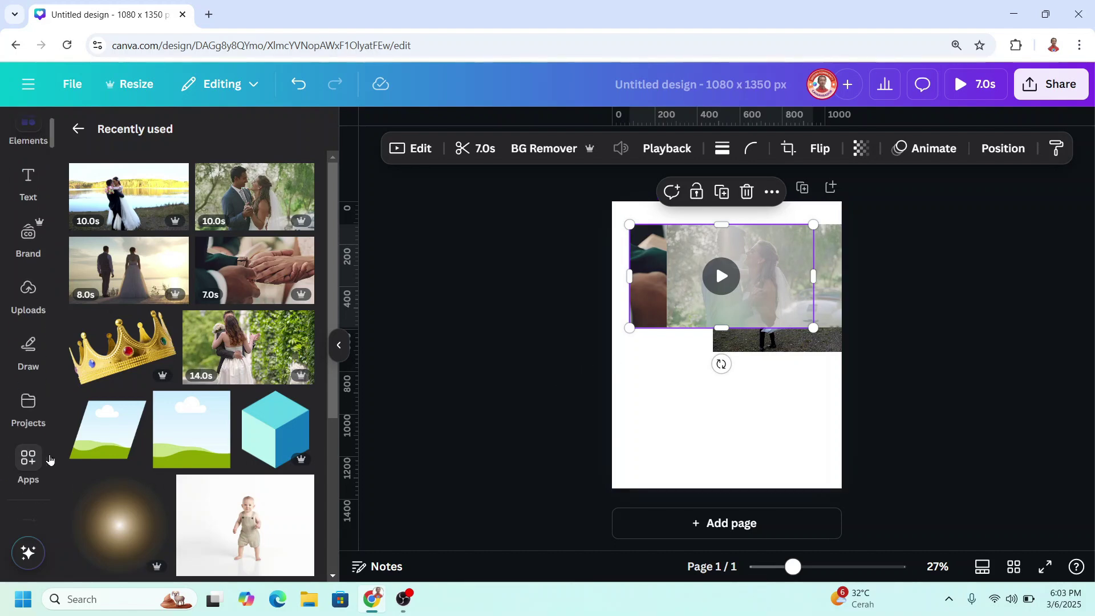
{"action": "left_click", "coordinate": [30, 465]}
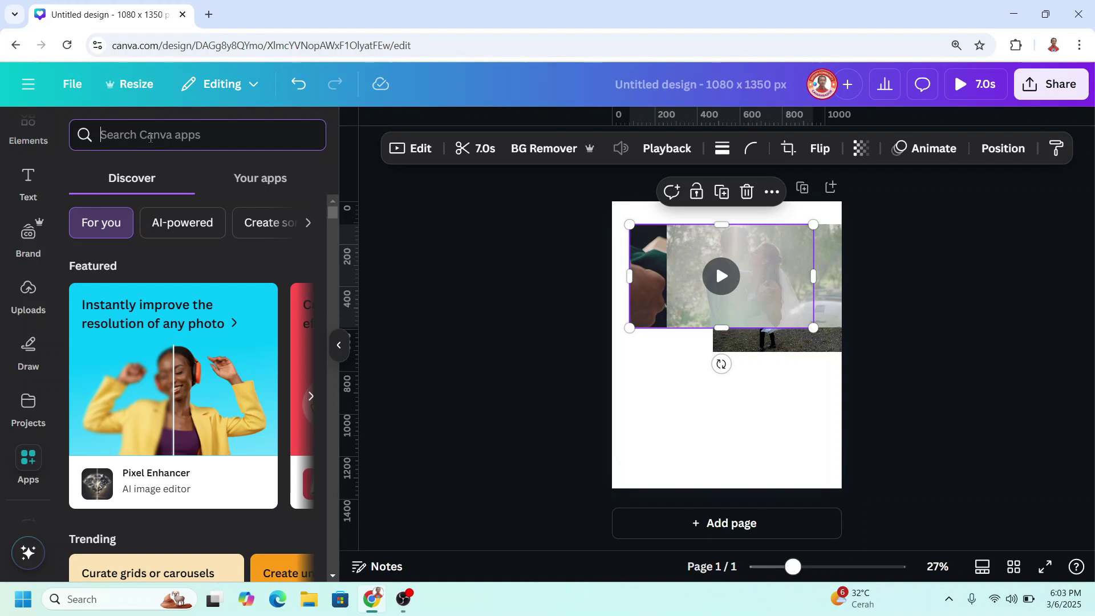
{"action": "left_click", "coordinate": [150, 138]}
{"action": "type", "text": "frame"}
{"action": "key", "text": "Return"}
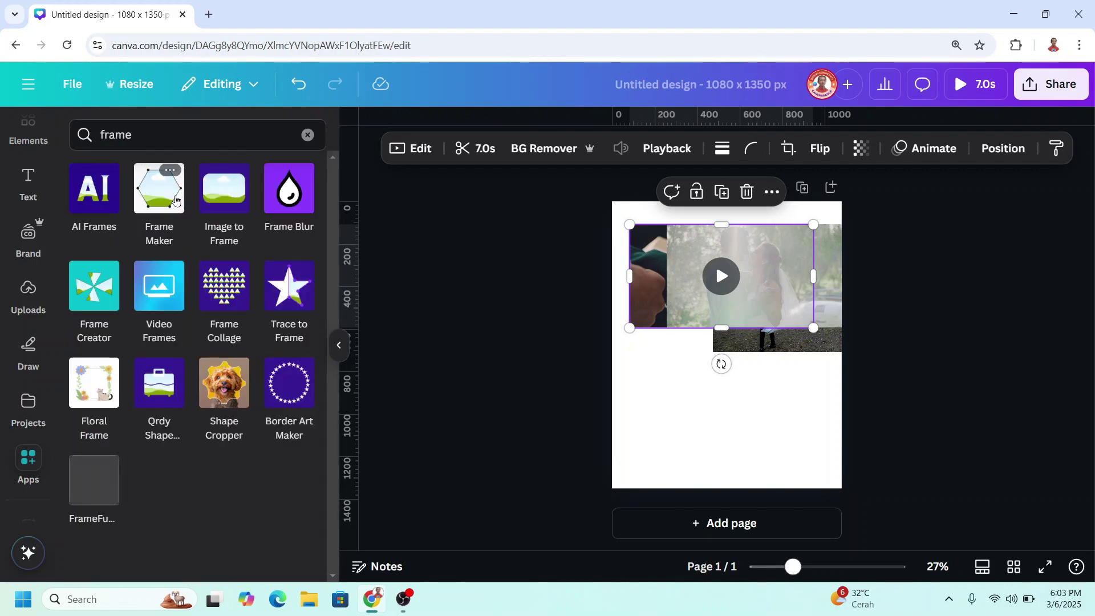
{"action": "left_click", "coordinate": [175, 200]}
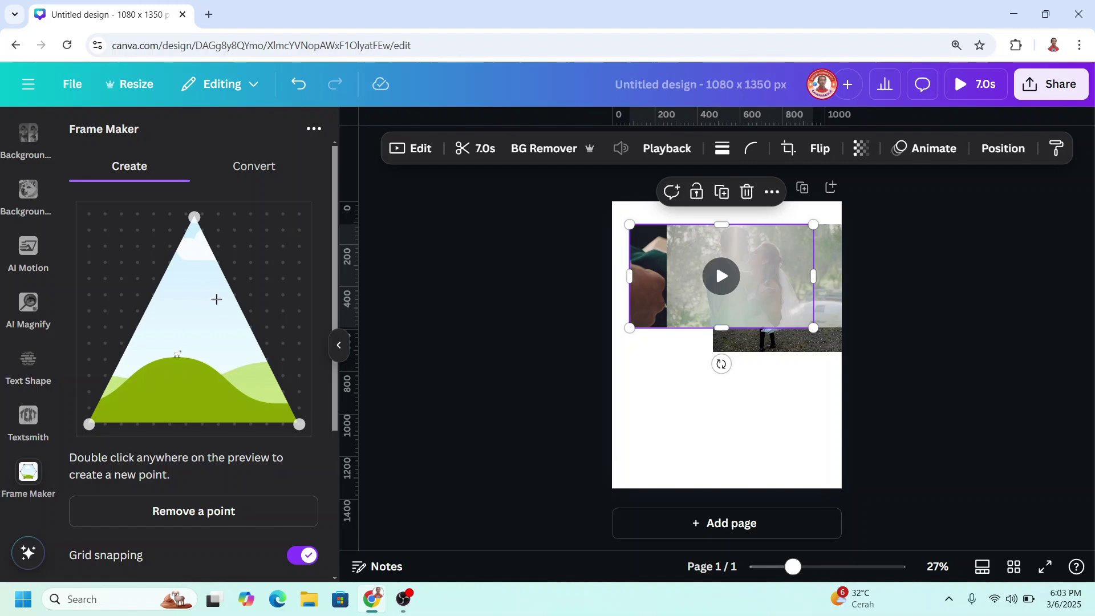
{"action": "key", "text": "ctrl+plus"}
{"action": "key", "text": "ctrl+plus"}
{"action": "key", "text": "ctrl+plus"}
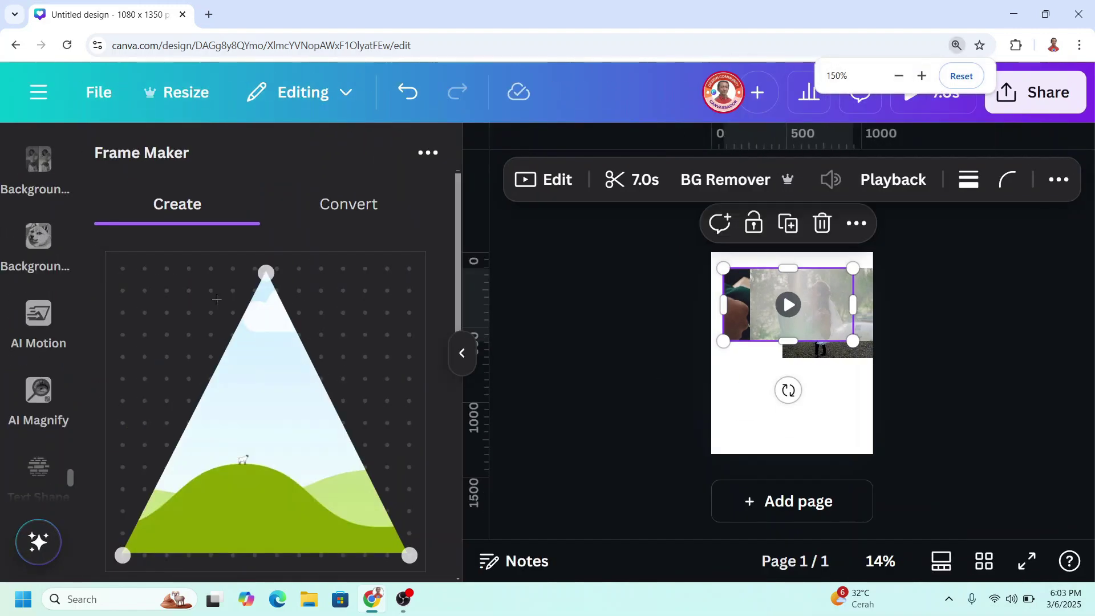
Step: Reshape the triangle into a parallelogram with vertical sides sloping down to the right
{"action": "left_click_drag", "start_coordinate": [298, 248], "coordinate": [145, 223]}
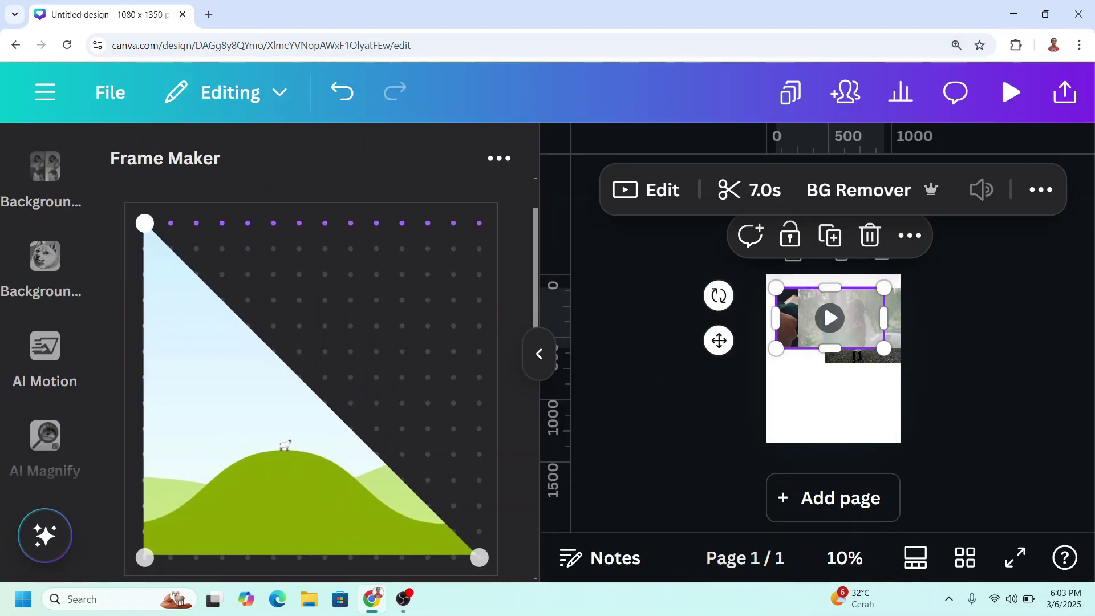
{"action": "left_click_drag", "start_coordinate": [151, 559], "coordinate": [144, 403]}
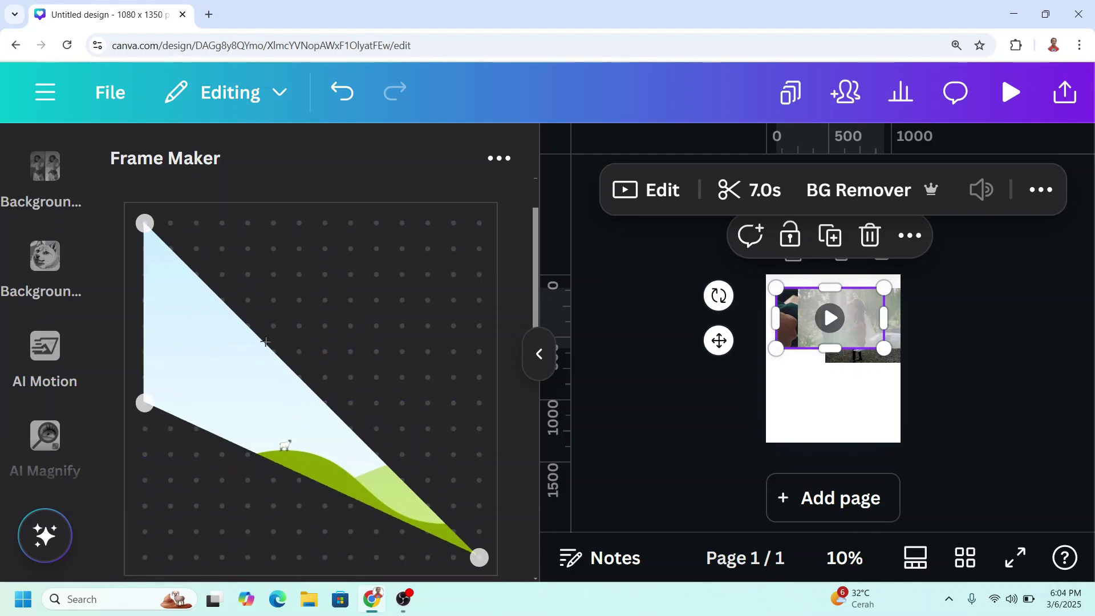
{"action": "mouse_move", "coordinate": [274, 352]}
{"action": "left_click_drag", "start_coordinate": [273, 351], "coordinate": [274, 300]}
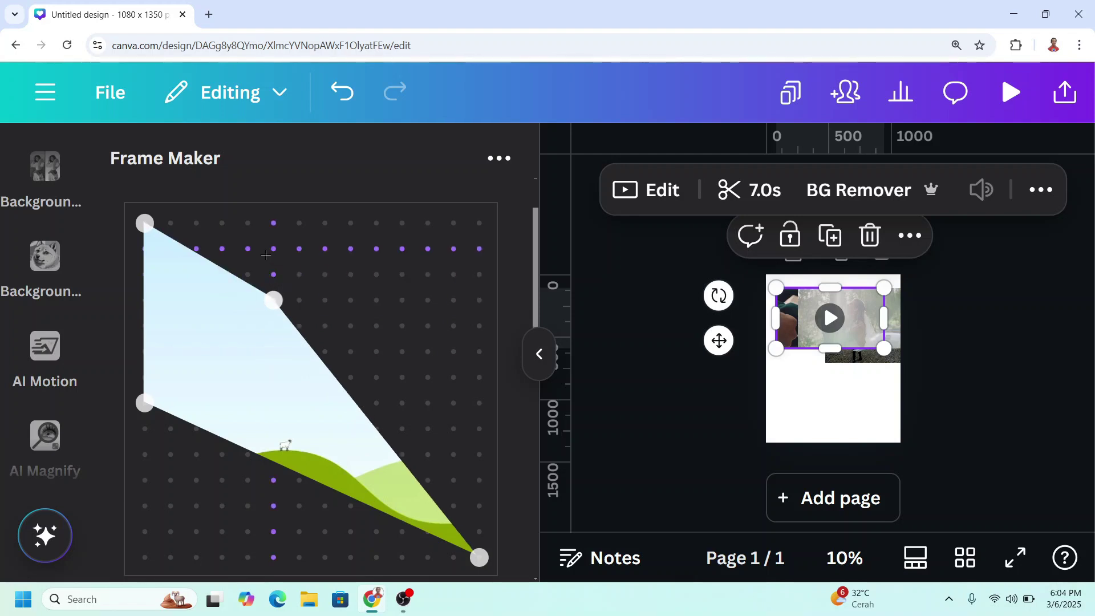
{"action": "left_click_drag", "start_coordinate": [479, 556], "coordinate": [274, 480]}
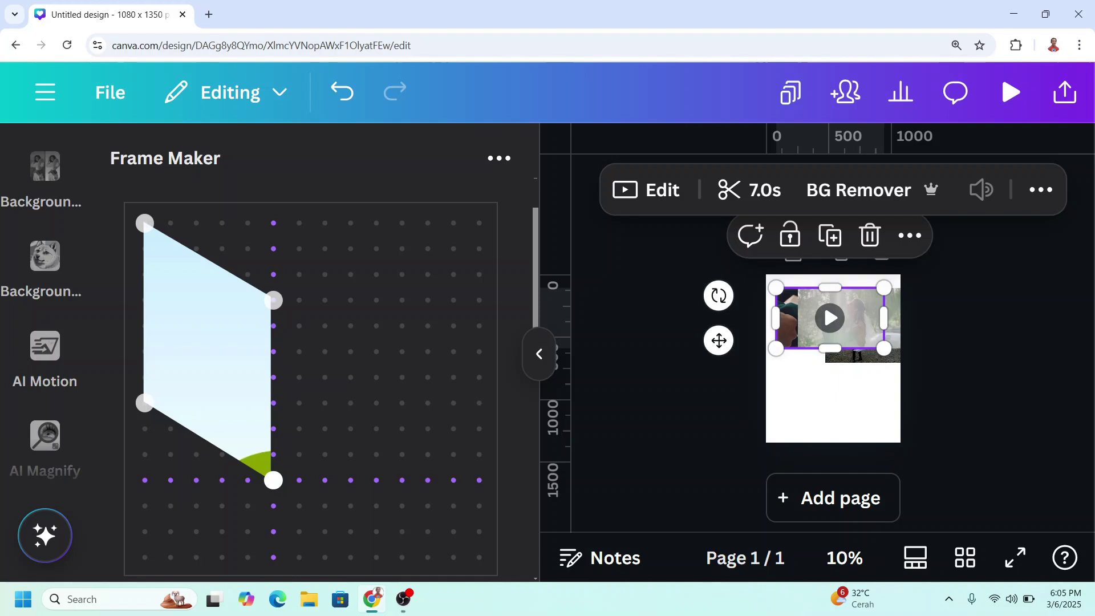
{"action": "left_click_drag", "start_coordinate": [273, 480], "coordinate": [299, 479]}
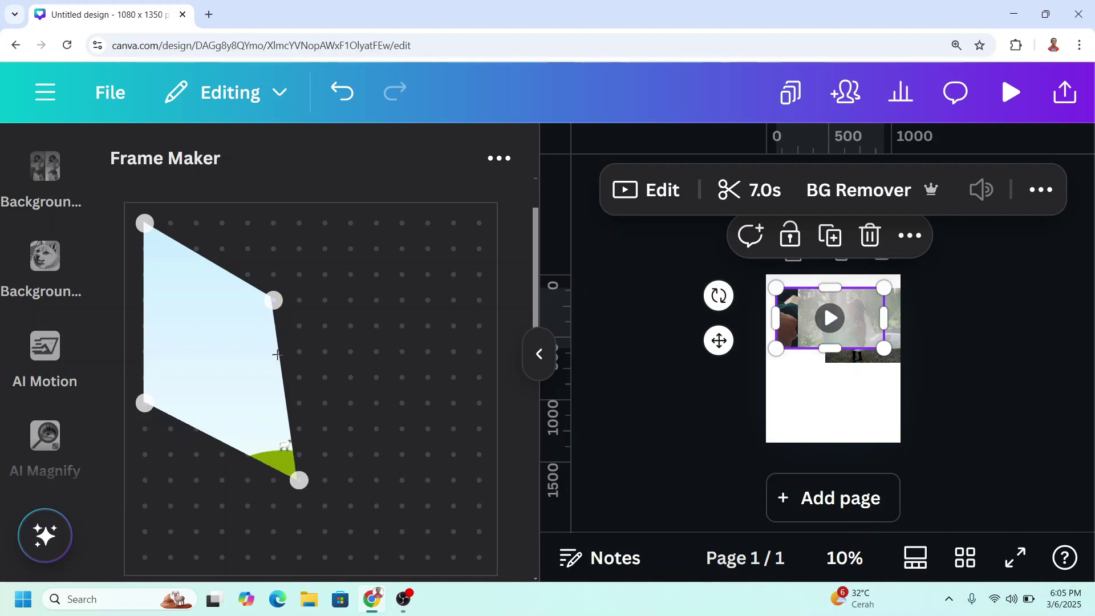
{"action": "left_click_drag", "start_coordinate": [274, 301], "coordinate": [299, 301]}
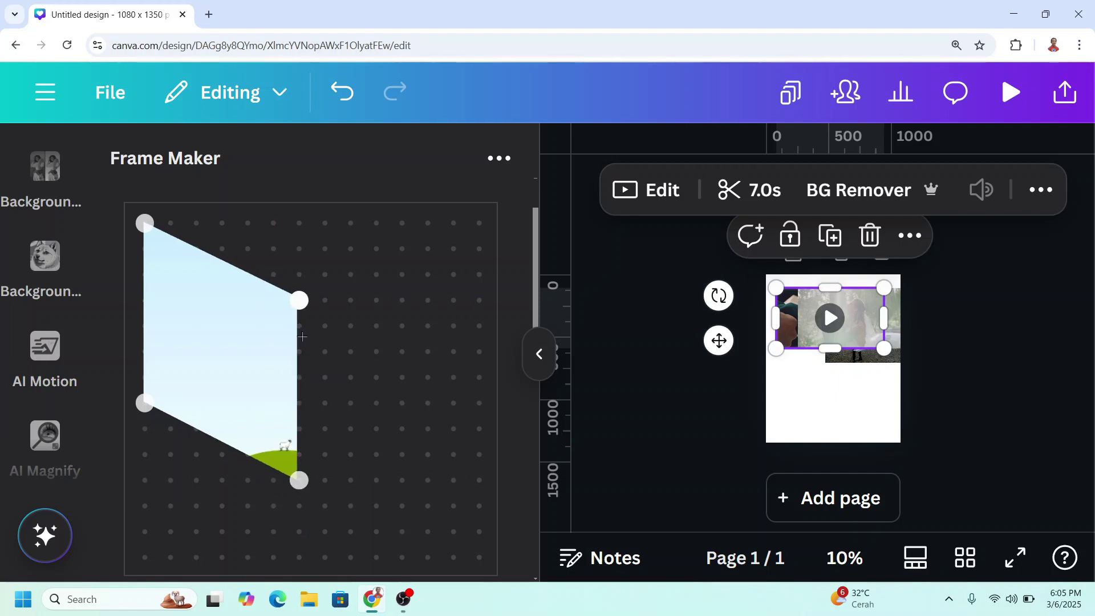
{"action": "scroll", "coordinate": [403, 446], "scroll_direction": "down", "scroll_amount": 8}
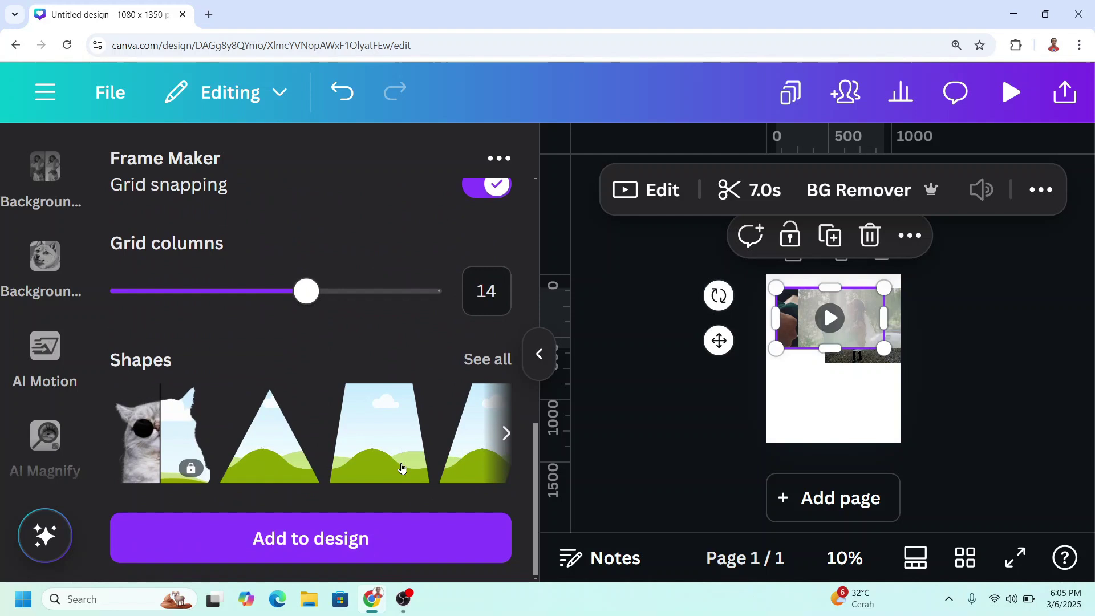
Step: Add the parallelogram frame, then lower both left points so the edges rise rightward
{"action": "left_click", "coordinate": [386, 553]}
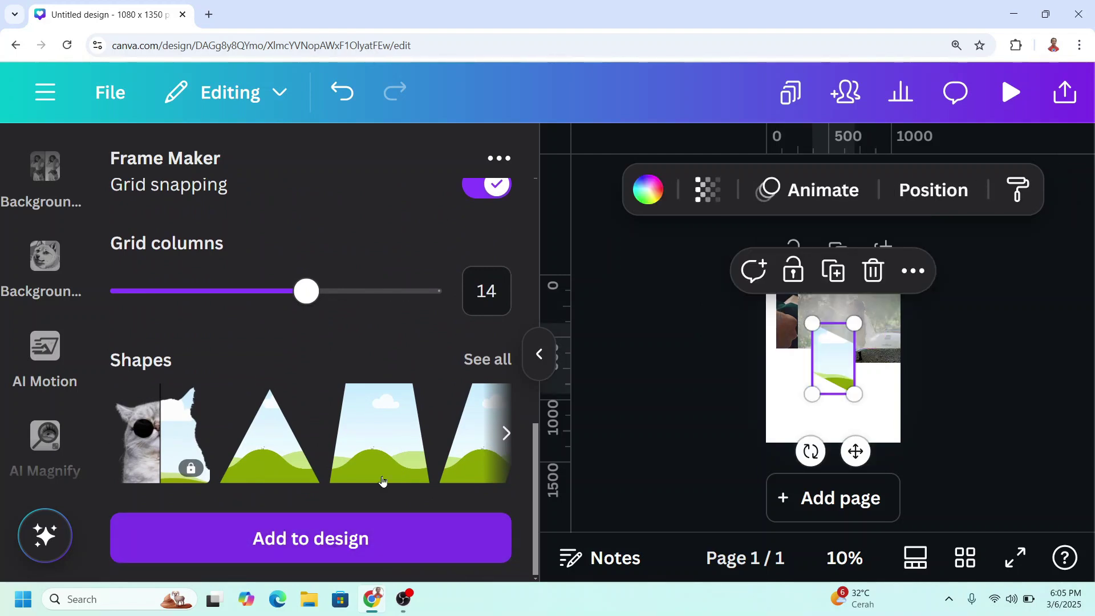
{"action": "scroll", "coordinate": [375, 457], "scroll_direction": "up", "scroll_amount": 5}
{"action": "scroll", "coordinate": [375, 458], "scroll_direction": "up", "scroll_amount": 3}
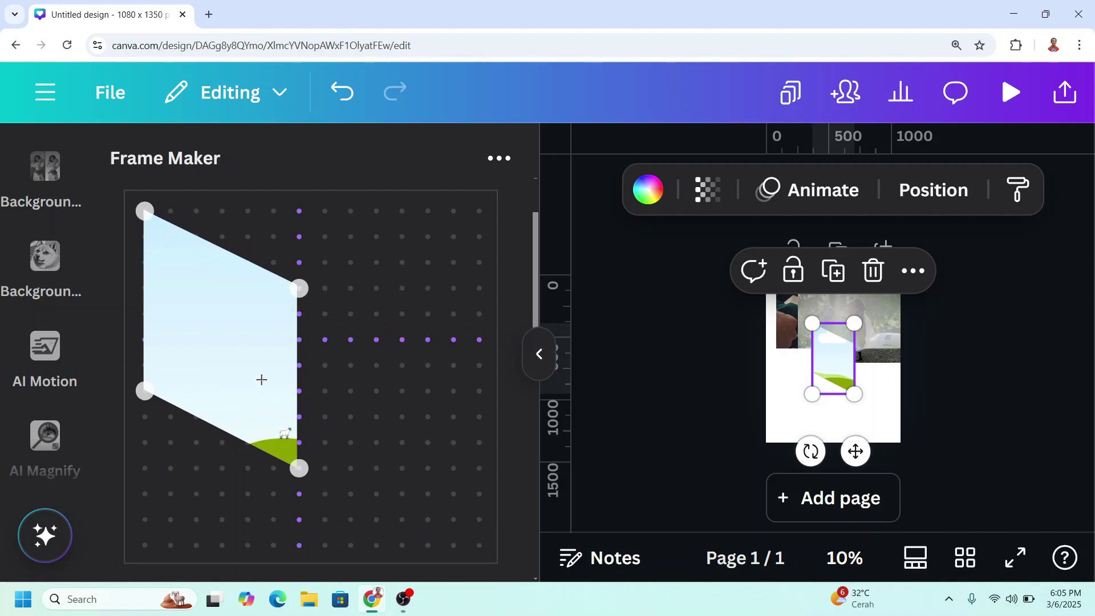
{"action": "left_click_drag", "start_coordinate": [144, 393], "coordinate": [145, 545]}
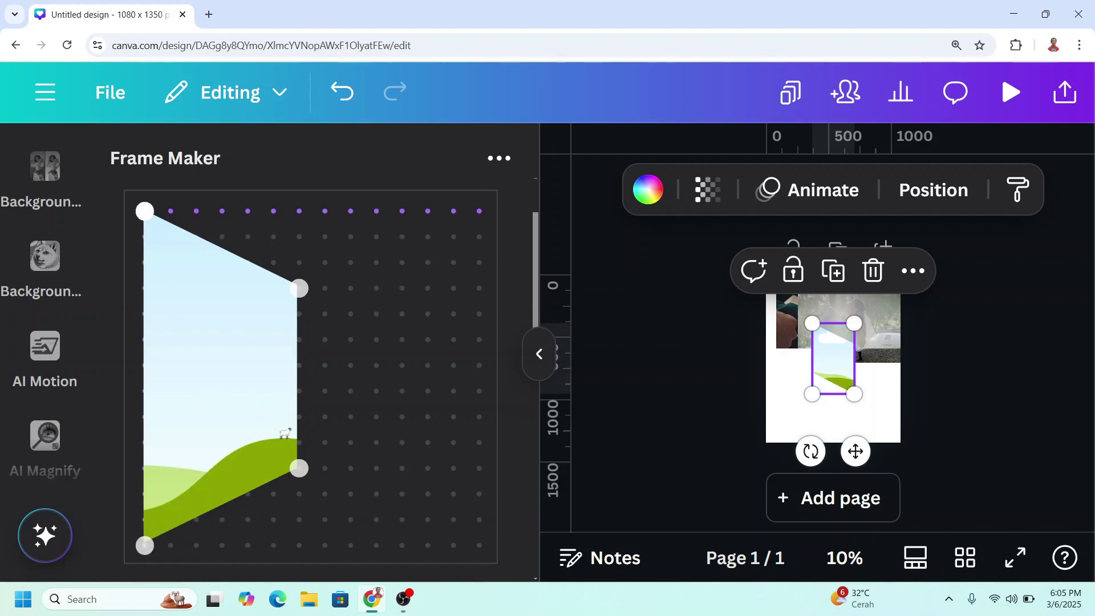
{"action": "left_click_drag", "start_coordinate": [145, 211], "coordinate": [145, 365]}
{"action": "scroll", "coordinate": [383, 386], "scroll_direction": "down", "scroll_amount": 6}
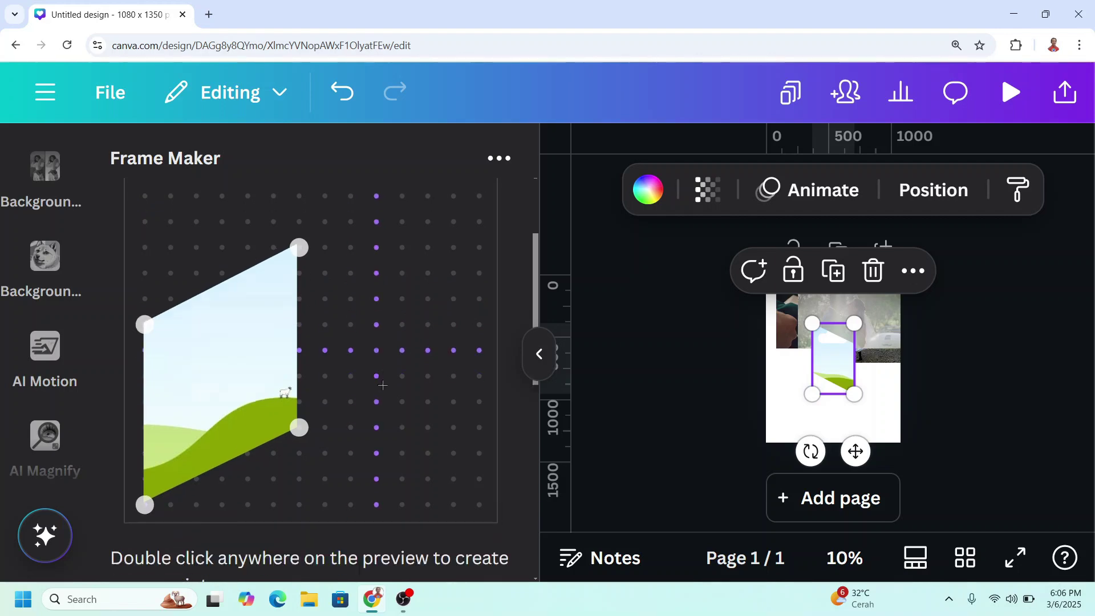
{"action": "scroll", "coordinate": [396, 446], "scroll_direction": "down", "scroll_amount": 3}
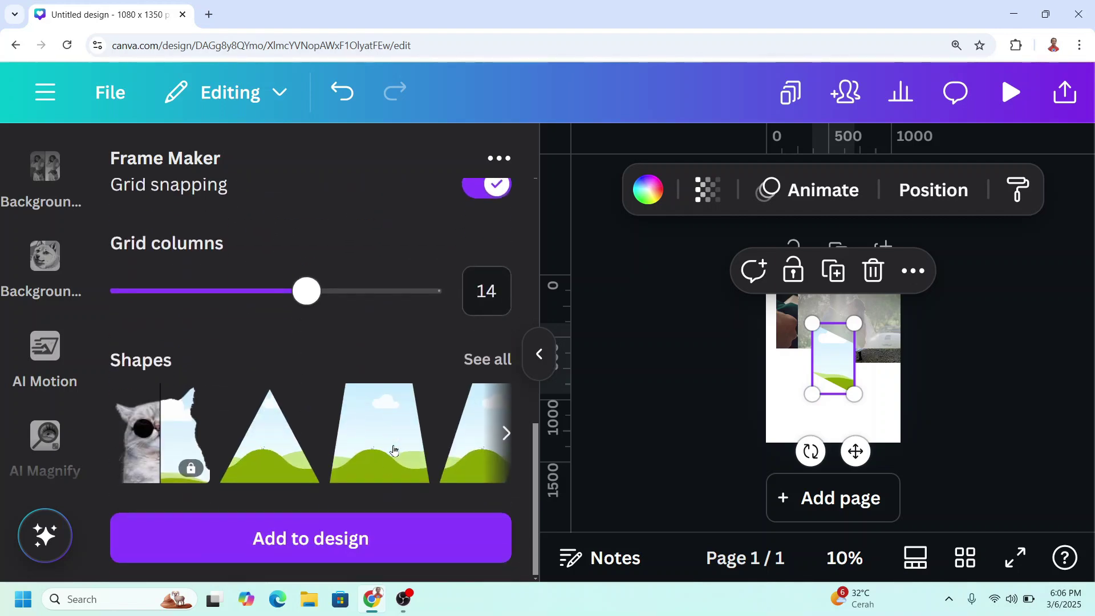
Step: Place the mirrored frame beside the first, then reshape the frame into a flat diamond
{"action": "left_click", "coordinate": [371, 536]}
{"action": "scroll", "coordinate": [419, 402], "scroll_direction": "up", "scroll_amount": 7}
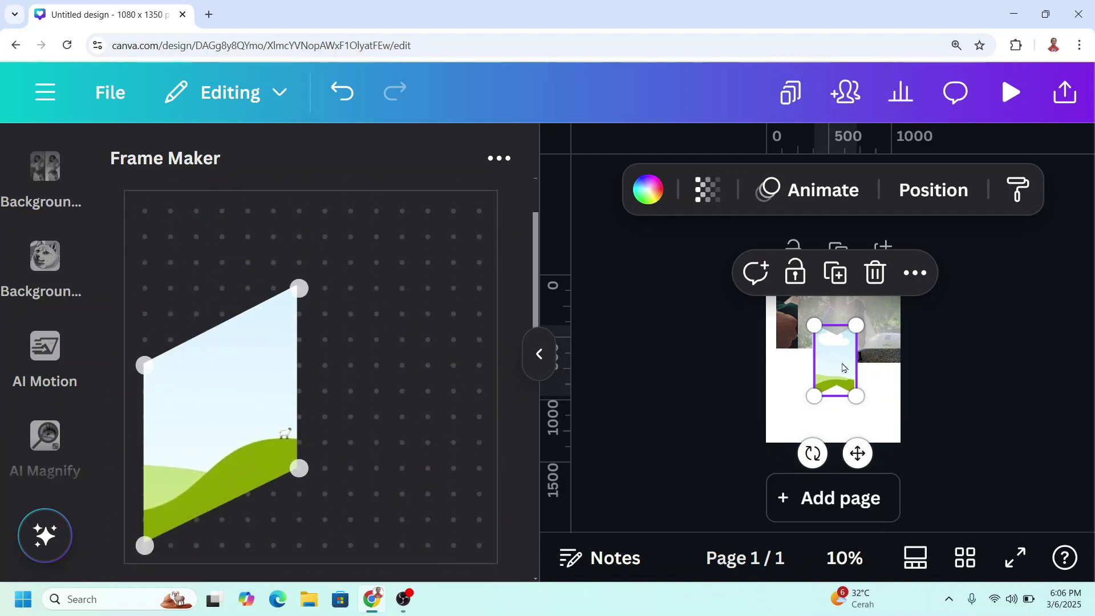
{"action": "left_click_drag", "start_coordinate": [843, 367], "coordinate": [863, 396]}
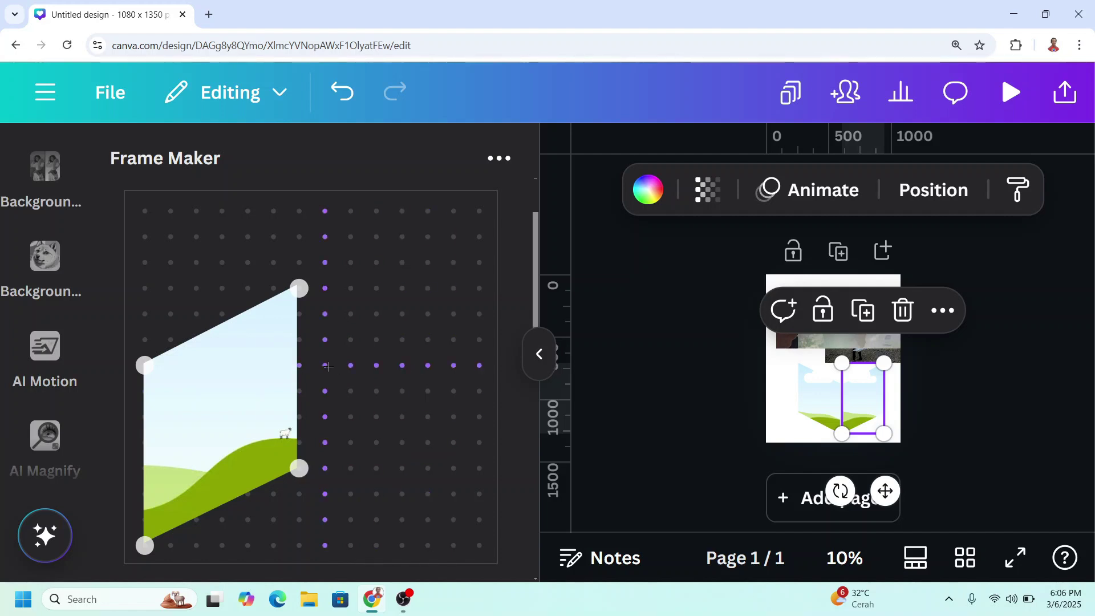
{"action": "left_click_drag", "start_coordinate": [301, 469], "coordinate": [453, 365]}
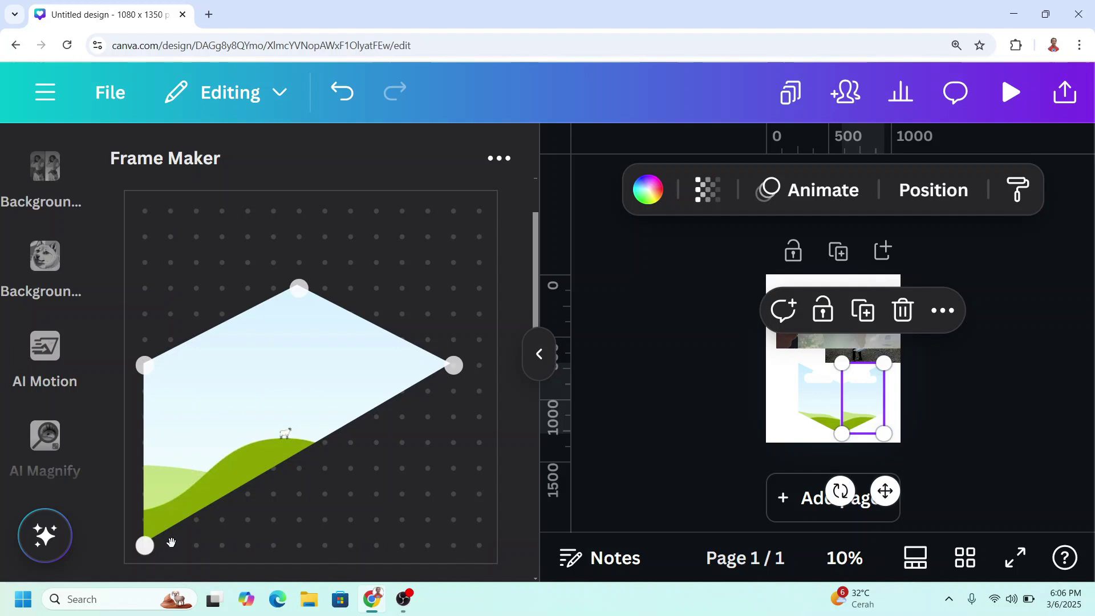
{"action": "left_click_drag", "start_coordinate": [145, 546], "coordinate": [299, 443]}
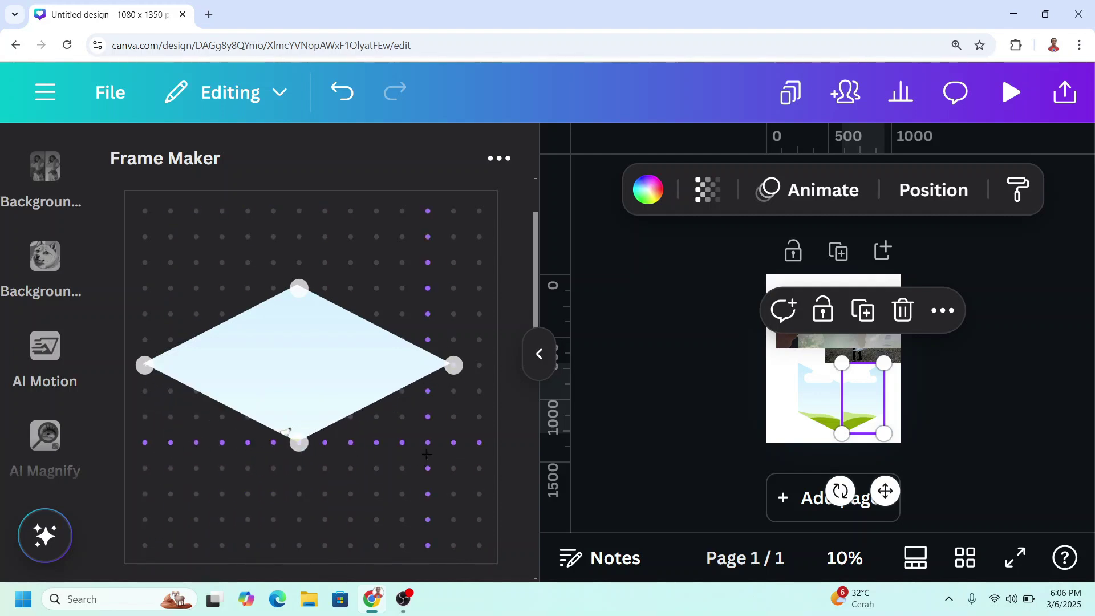
Step: Add the diamond frame and butt the right side frame against the left one
{"action": "scroll", "coordinate": [362, 467], "scroll_direction": "down", "scroll_amount": 10}
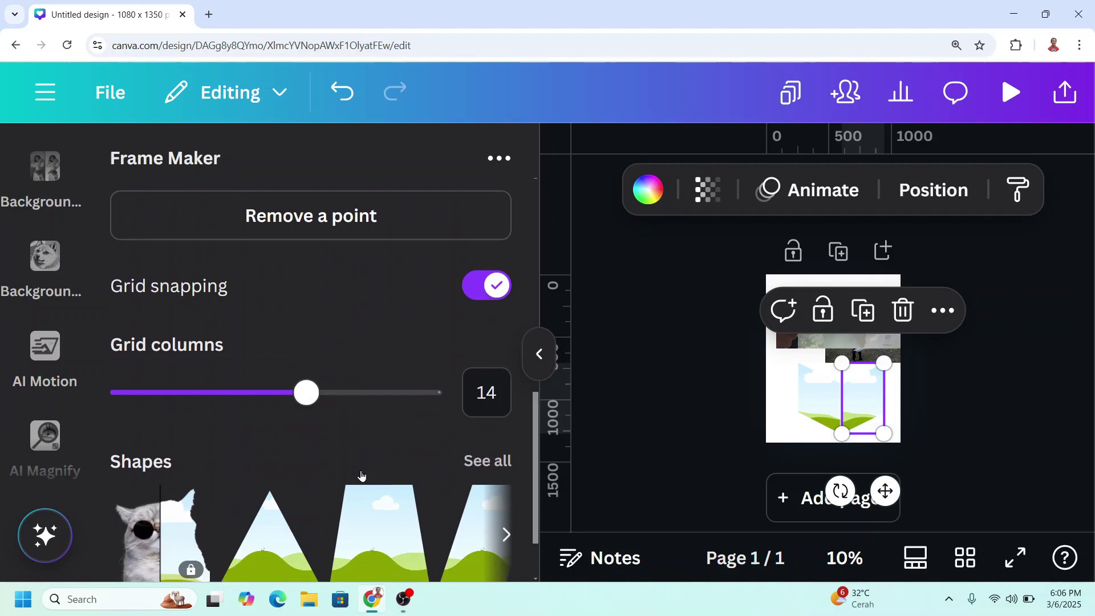
{"action": "left_click", "coordinate": [356, 549]}
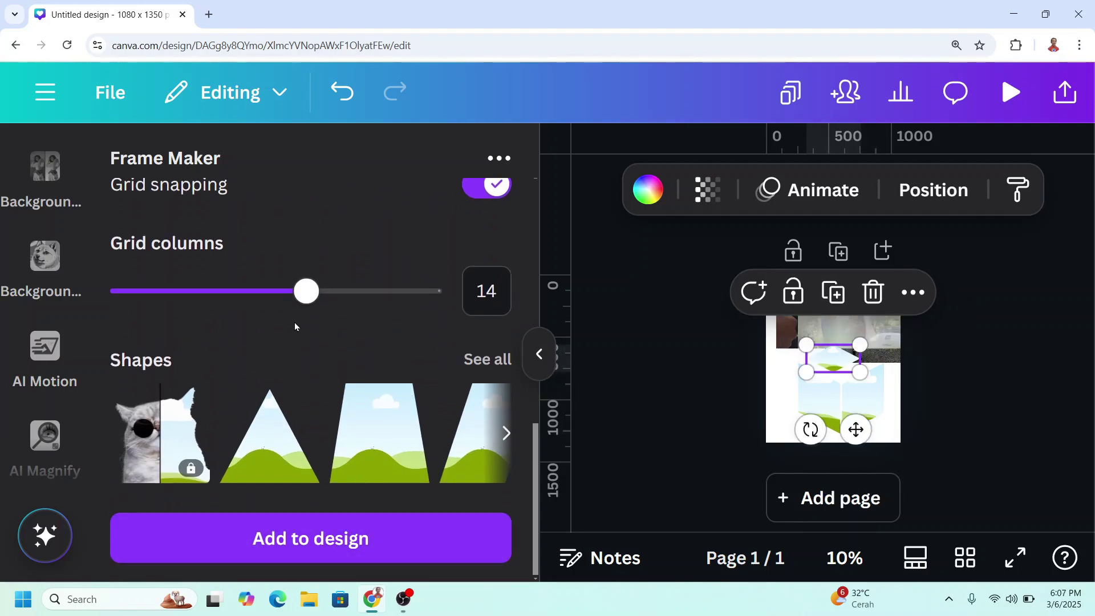
{"action": "key", "text": "ctrl+minus"}
{"action": "key", "text": "ctrl+minus"}
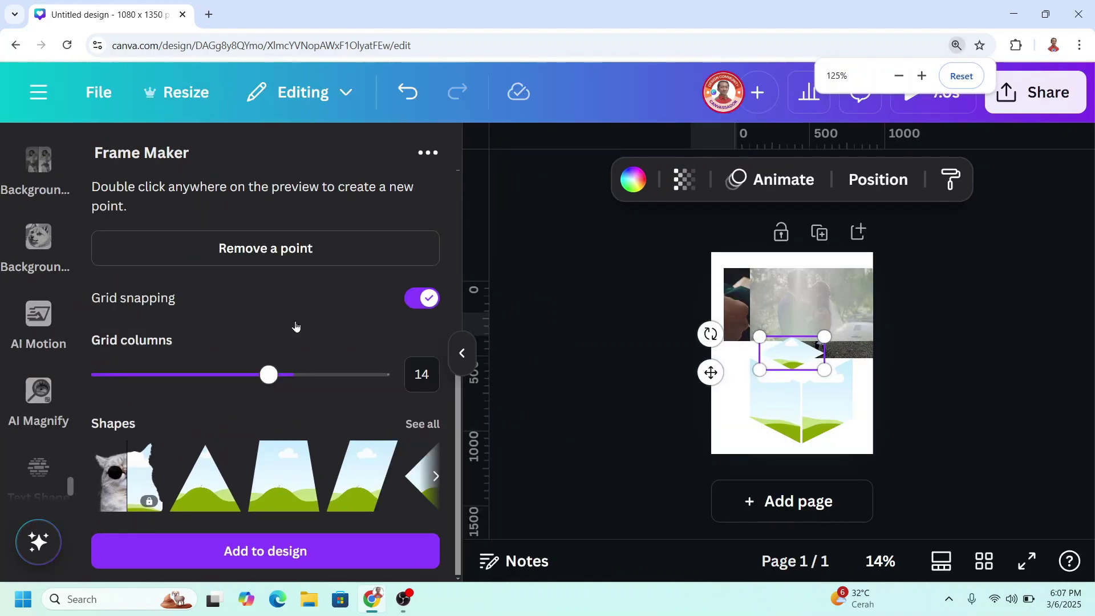
{"action": "left_click", "coordinate": [854, 405]}
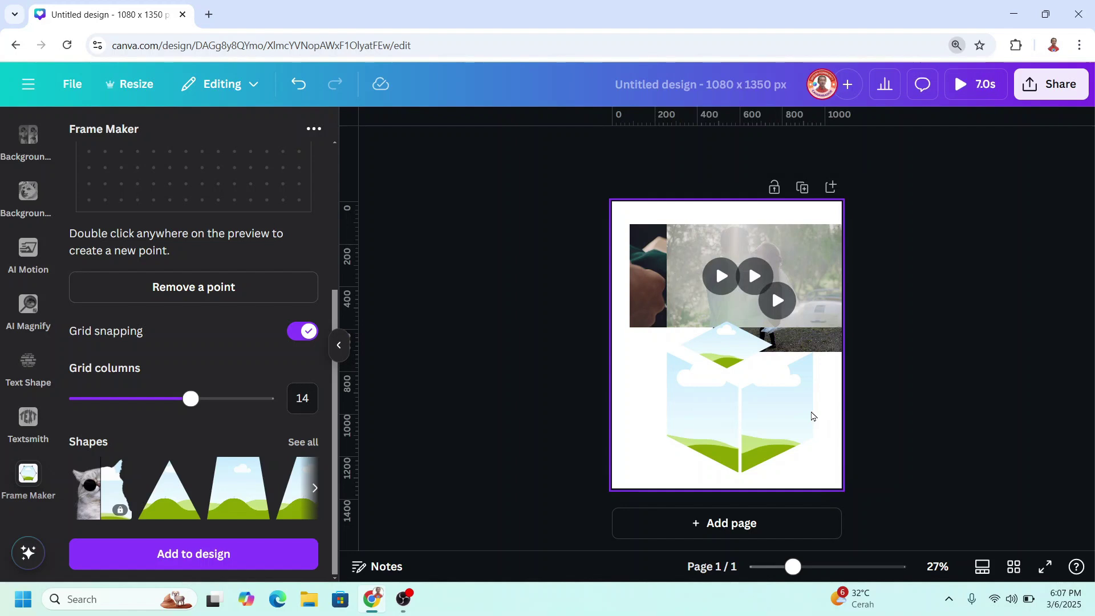
{"action": "scroll", "coordinate": [827, 415], "scroll_direction": "up", "scroll_amount": 3}
{"action": "scroll", "coordinate": [826, 415], "scroll_direction": "up", "scroll_amount": 1}
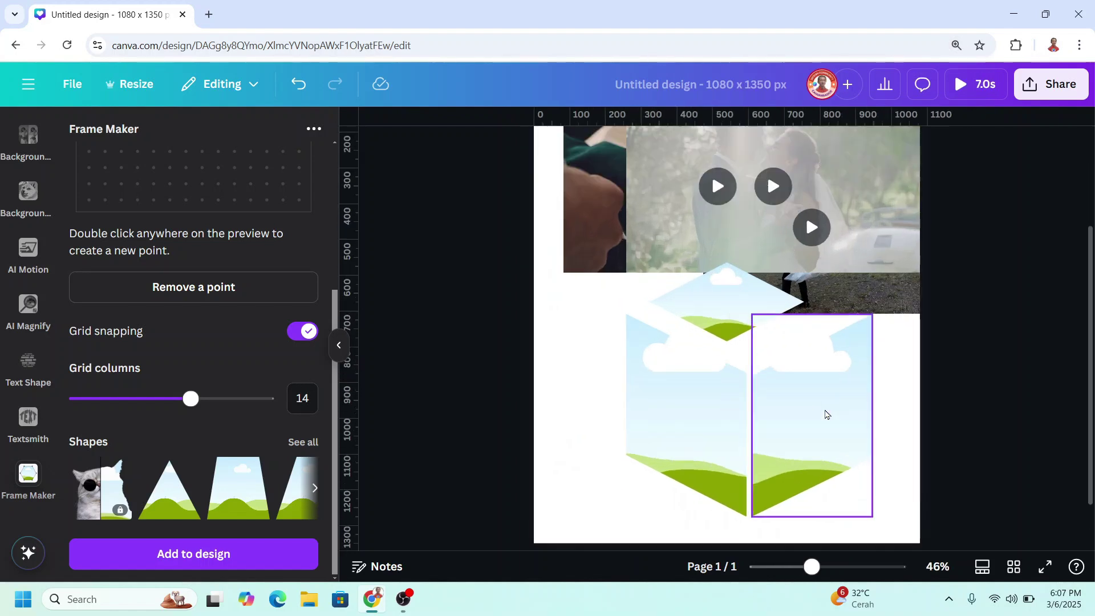
{"action": "scroll", "coordinate": [827, 414], "scroll_direction": "up", "scroll_amount": 1}
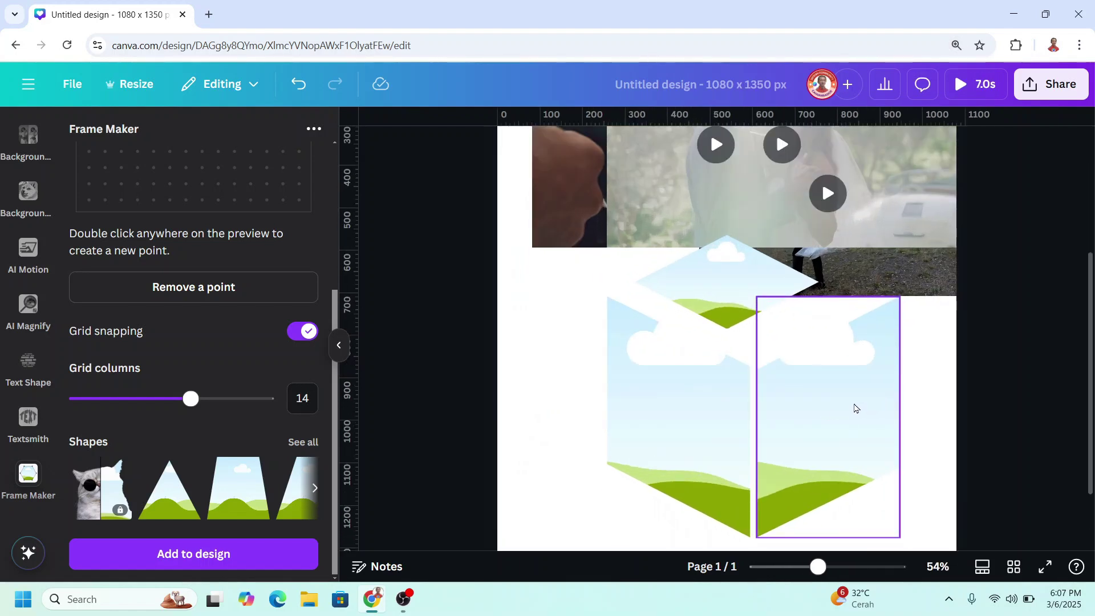
{"action": "left_click", "coordinate": [814, 426]}
{"action": "mouse_move", "coordinate": [814, 427]}
{"action": "left_mouse_down"}
{"action": "mouse_move", "coordinate": [823, 418]}
{"action": "mouse_move", "coordinate": [810, 423]}
{"action": "left_mouse_up"}
Step: Move and enlarge the diamond frame to cap both side frames as the top face
{"action": "mouse_move", "coordinate": [720, 276]}
{"action": "left_mouse_down"}
{"action": "mouse_move", "coordinate": [697, 268]}
{"action": "mouse_move", "coordinate": [703, 276]}
{"action": "left_mouse_up"}
{"action": "left_click_drag", "start_coordinate": [790, 342], "coordinate": [863, 448]}
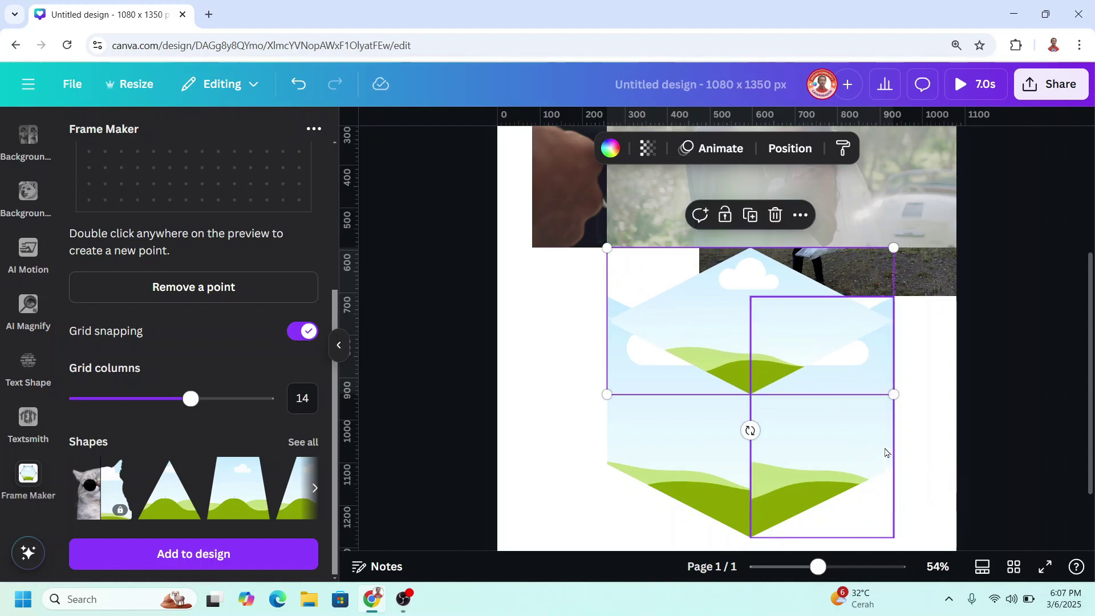
{"action": "left_click_drag", "start_coordinate": [723, 345], "coordinate": [721, 313]}
{"action": "left_click", "coordinate": [925, 425]}
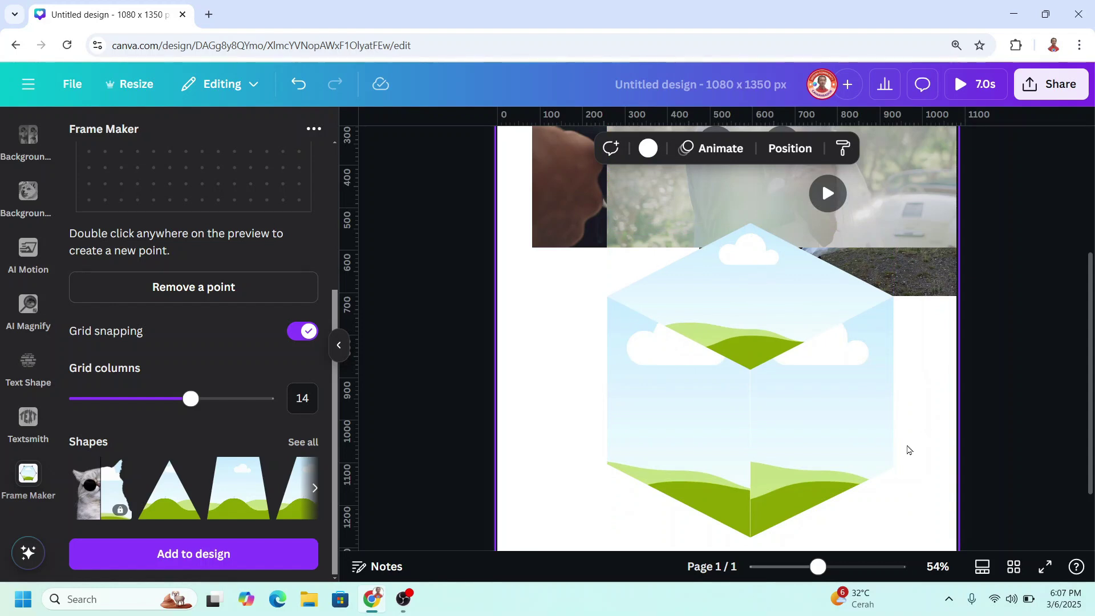
Step: Zoom to 42% and fill the right cube face with a video and the left with the lake video
{"action": "scroll", "coordinate": [901, 449], "scroll_direction": "up", "scroll_amount": 2}
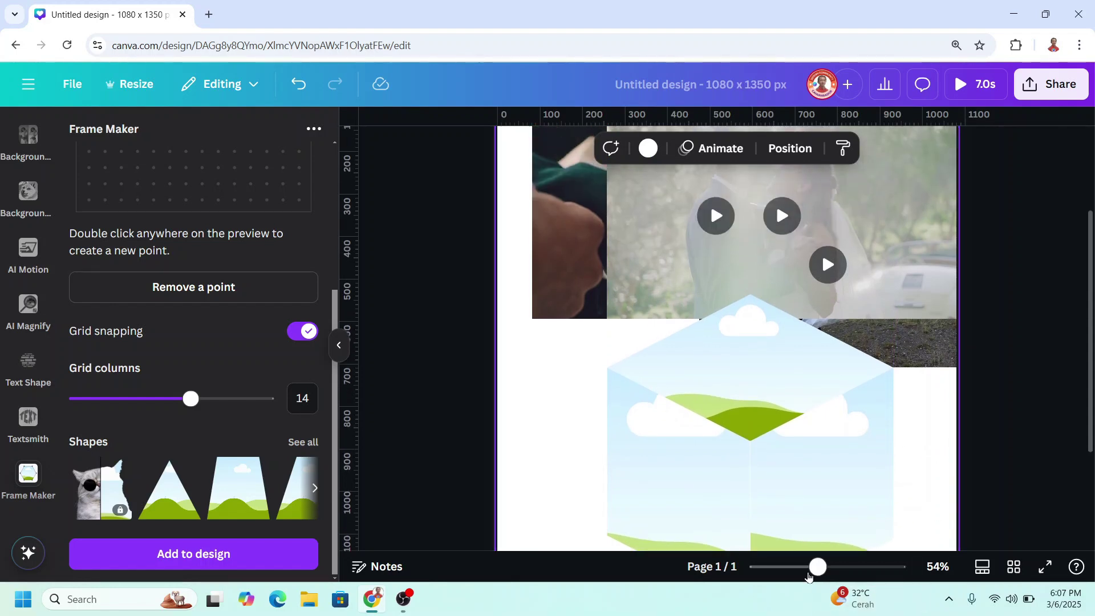
{"action": "left_click_drag", "start_coordinate": [809, 573], "coordinate": [799, 570]}
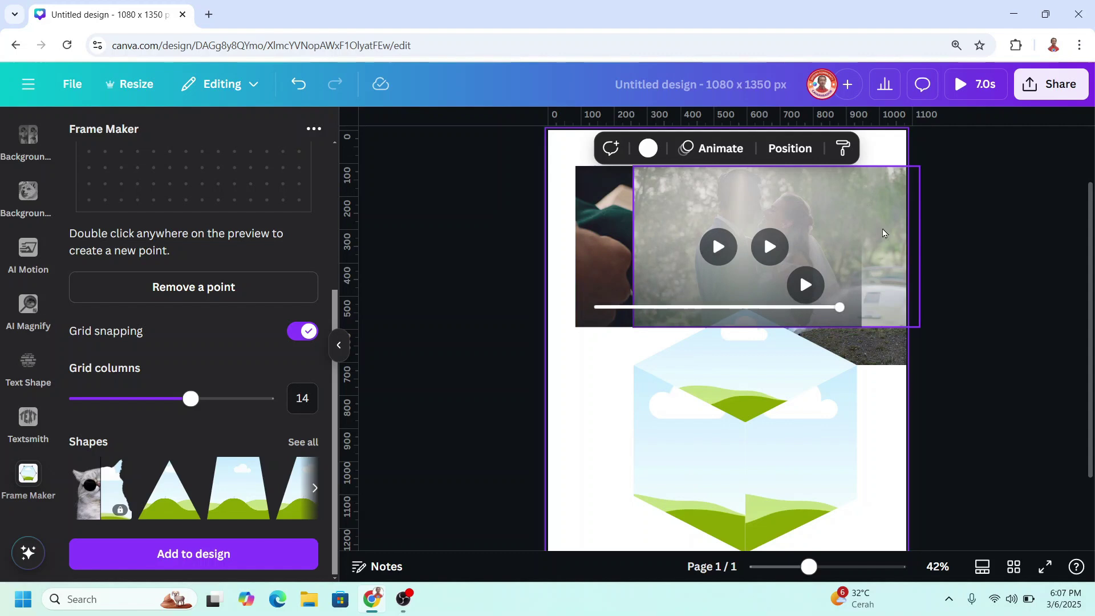
{"action": "left_click_drag", "start_coordinate": [883, 232], "coordinate": [825, 442]}
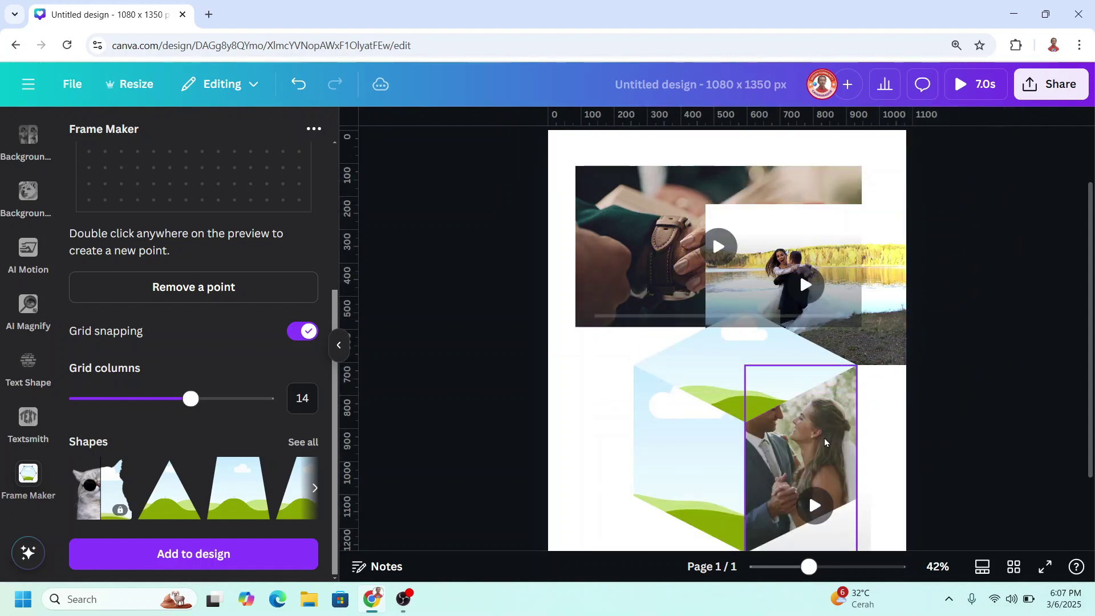
{"action": "left_click_drag", "start_coordinate": [890, 232], "coordinate": [716, 432]}
{"action": "left_click_drag", "start_coordinate": [784, 249], "coordinate": [713, 339]}
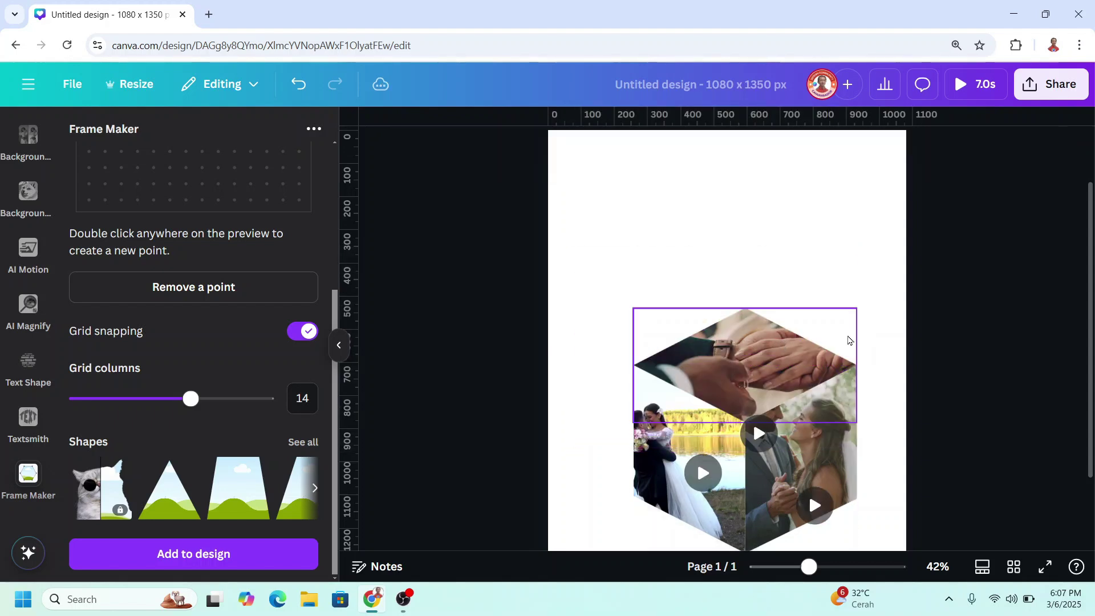
Step: Rotate the lake video 24° in its frame, crop both sides and reposition it
{"action": "double_click", "coordinate": [659, 459]}
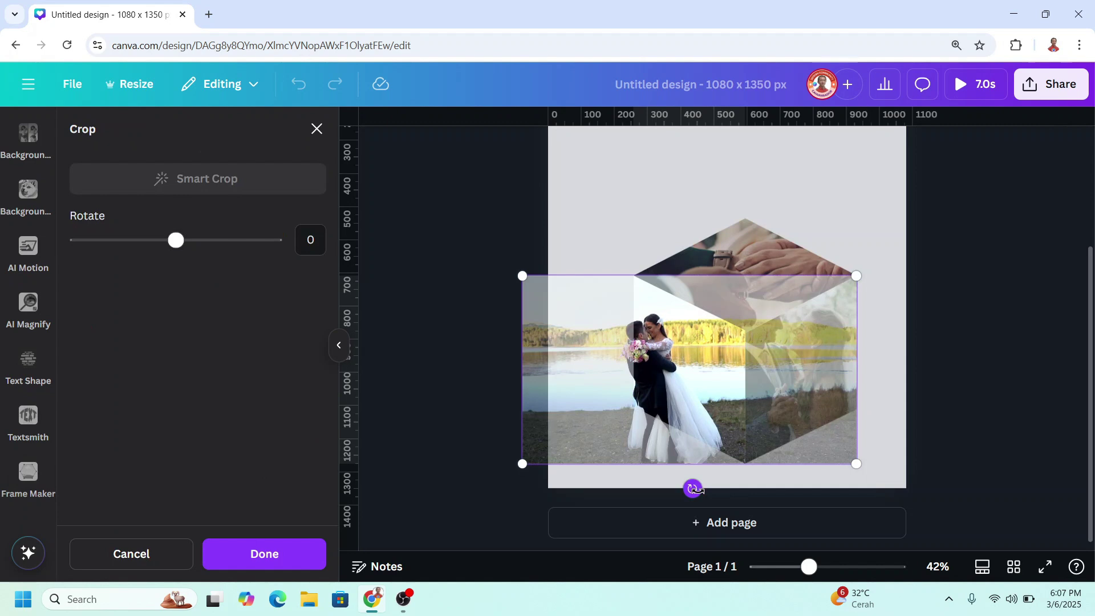
{"action": "left_click_drag", "start_coordinate": [692, 489], "coordinate": [645, 489]}
{"action": "left_click_drag", "start_coordinate": [517, 390], "coordinate": [581, 385]}
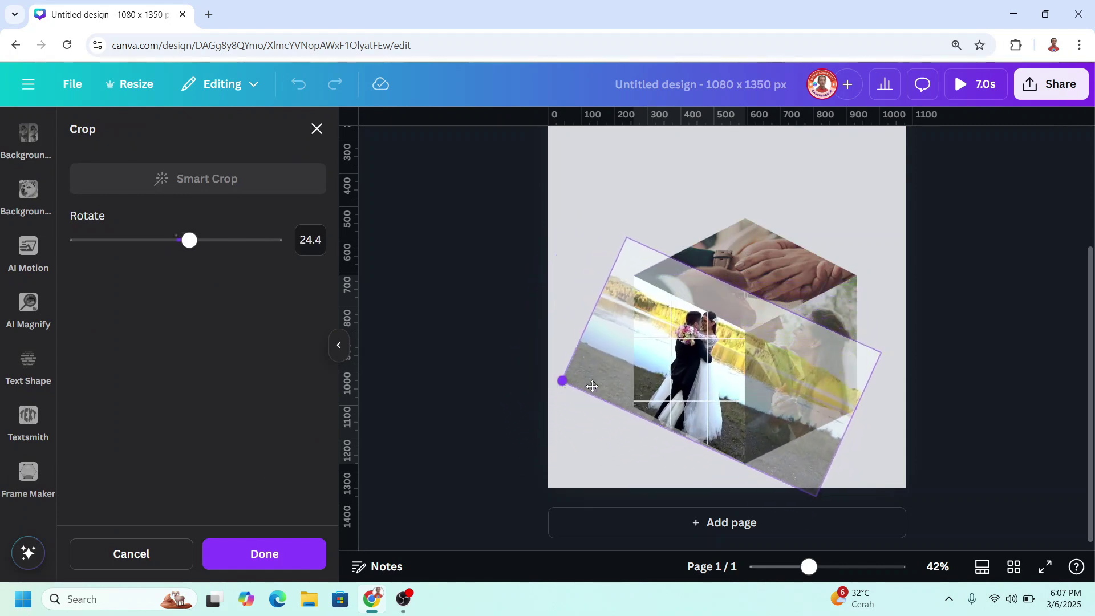
{"action": "left_click_drag", "start_coordinate": [877, 353], "coordinate": [821, 357]}
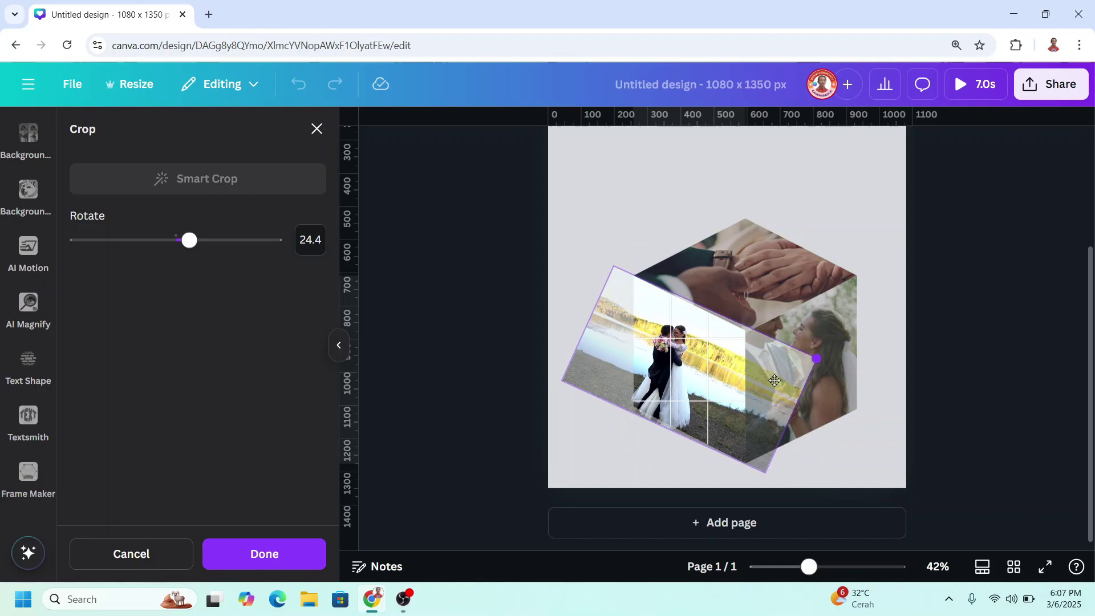
{"action": "left_click_drag", "start_coordinate": [738, 384], "coordinate": [758, 395]}
{"action": "key", "text": "Return"}
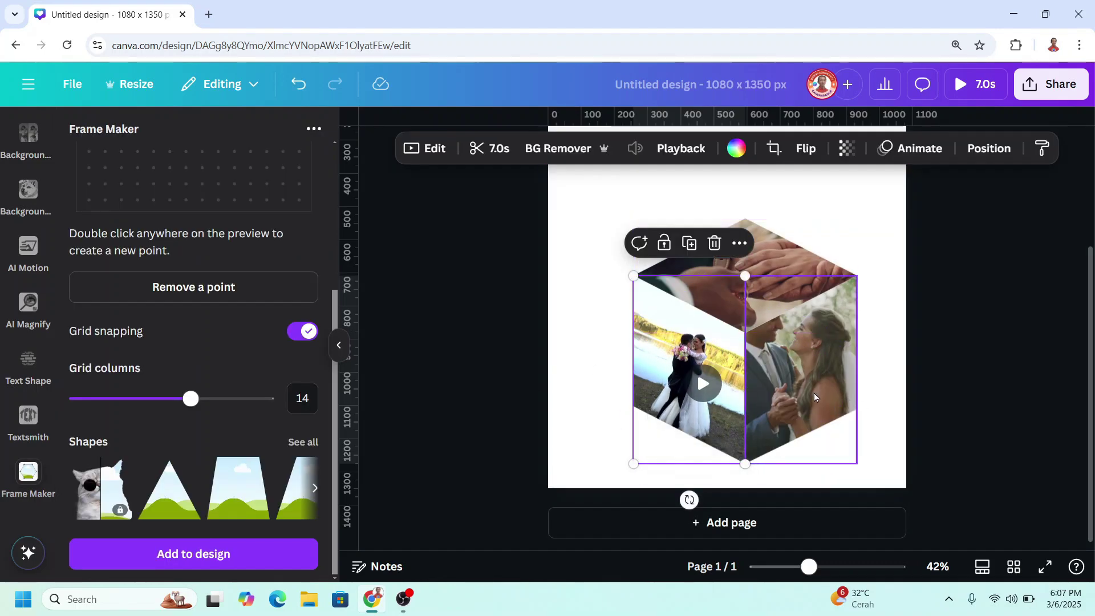
Step: Tilt the dancing couple video to -27.8°, crop both sides and apply
{"action": "double_click", "coordinate": [822, 365]}
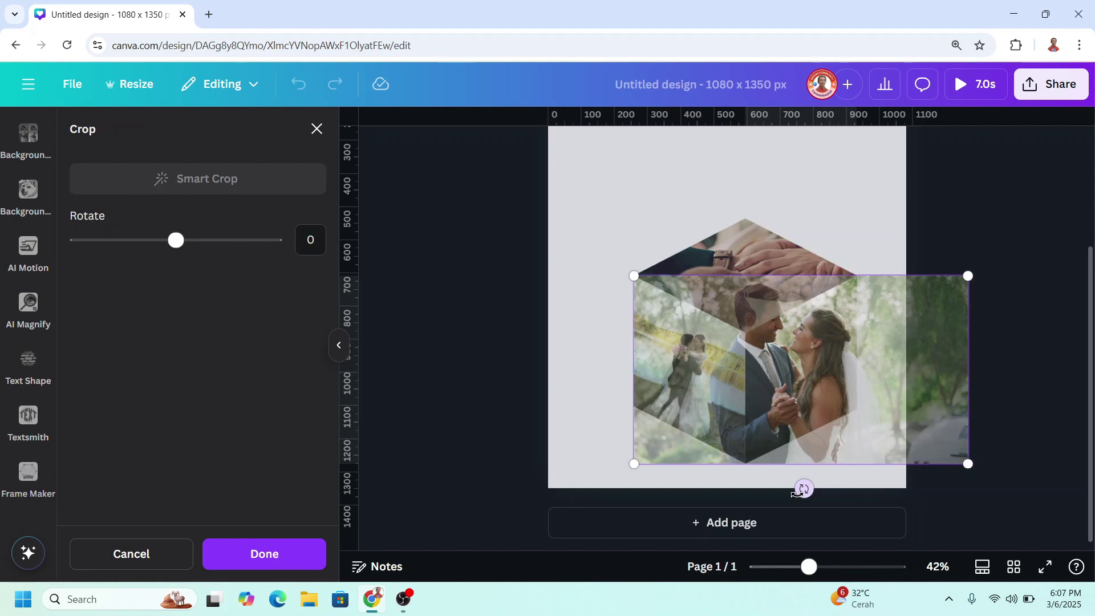
{"action": "left_click_drag", "start_coordinate": [804, 489], "coordinate": [860, 507]}
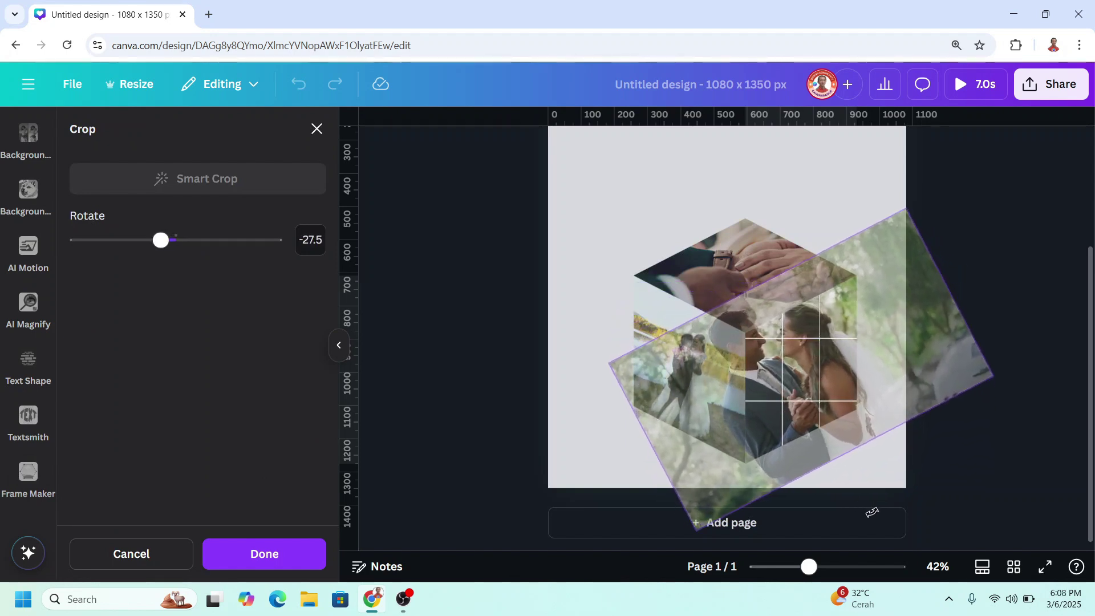
{"action": "left_click_drag", "start_coordinate": [872, 512], "coordinate": [871, 512]}
{"action": "left_click_drag", "start_coordinate": [609, 365], "coordinate": [681, 366]}
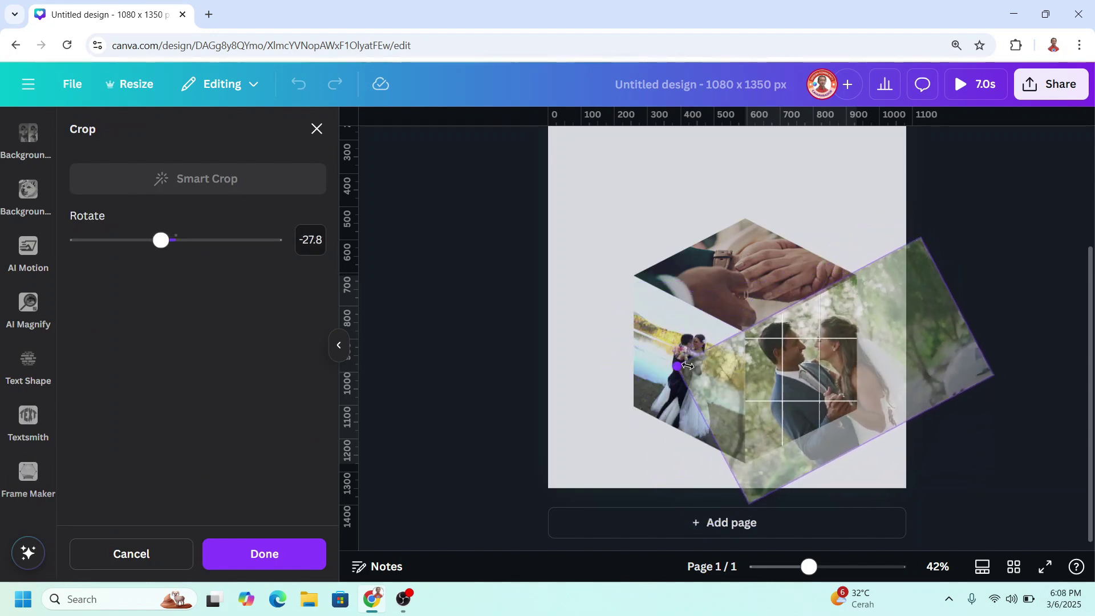
{"action": "left_click_drag", "start_coordinate": [985, 372], "coordinate": [918, 372]}
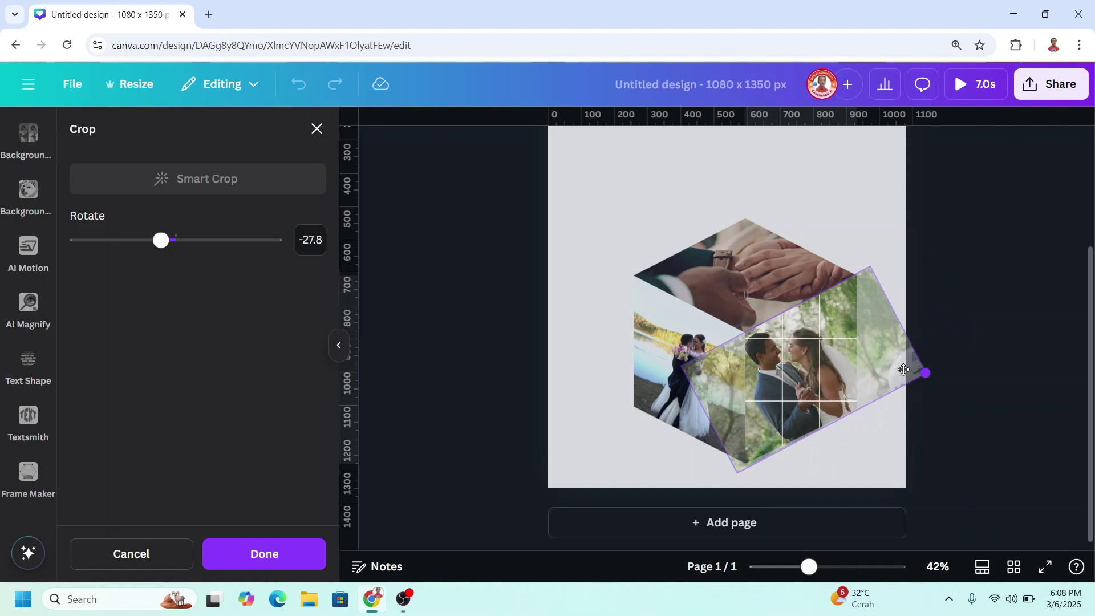
{"action": "left_click", "coordinate": [278, 554]}
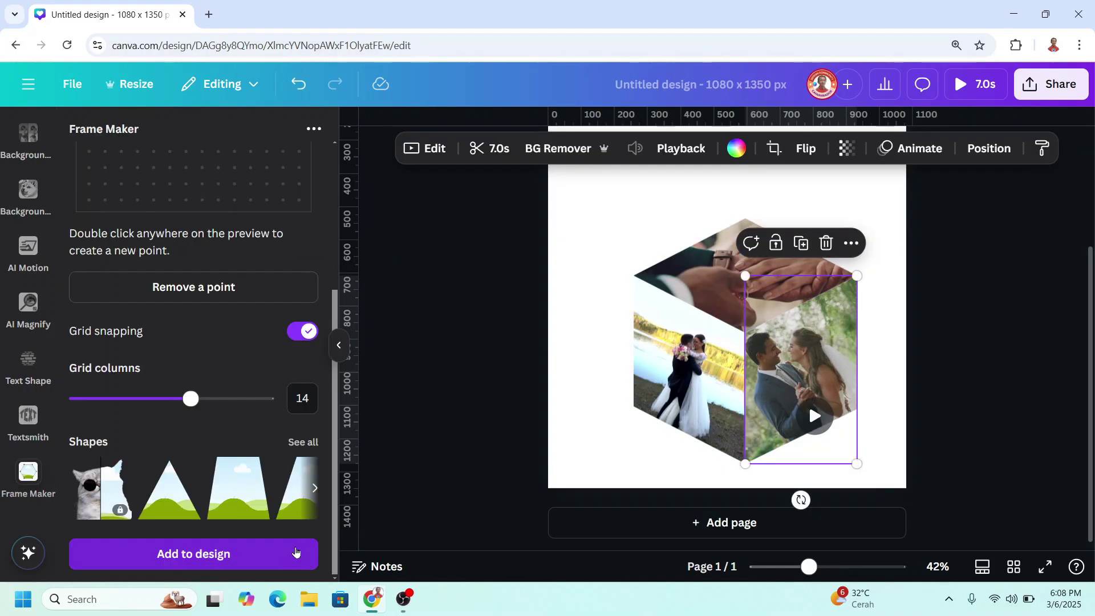
Step: Preview the 7-second design full-screen, then zoom out and move the whole cube to the page centre
{"action": "left_click", "coordinate": [967, 81]}
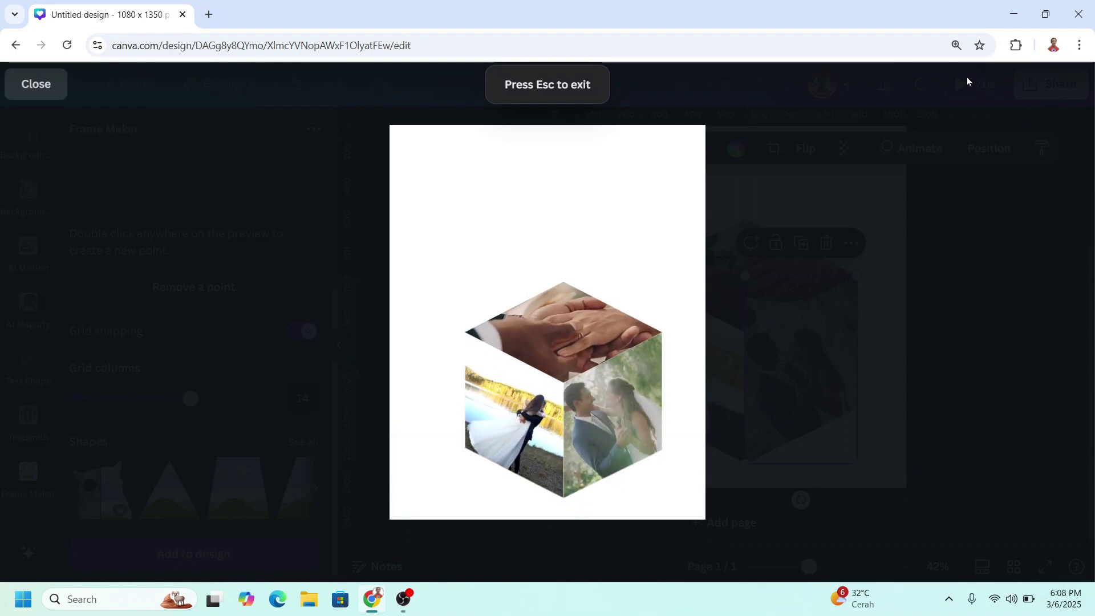
{"action": "left_click", "coordinate": [31, 90]}
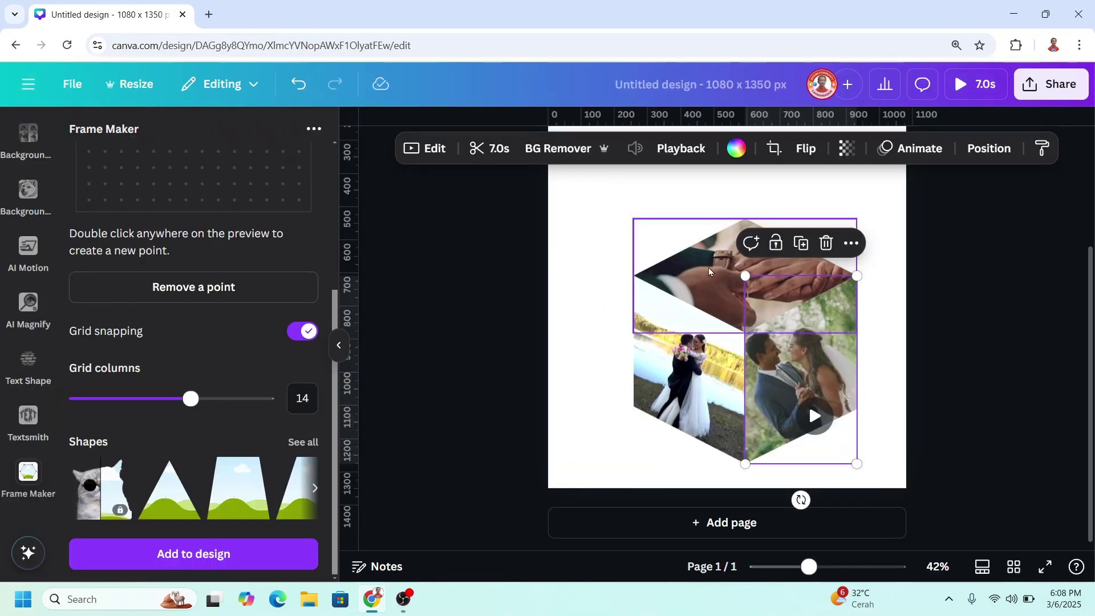
{"action": "left_click", "coordinate": [786, 567]}
{"action": "left_click", "coordinate": [886, 461]}
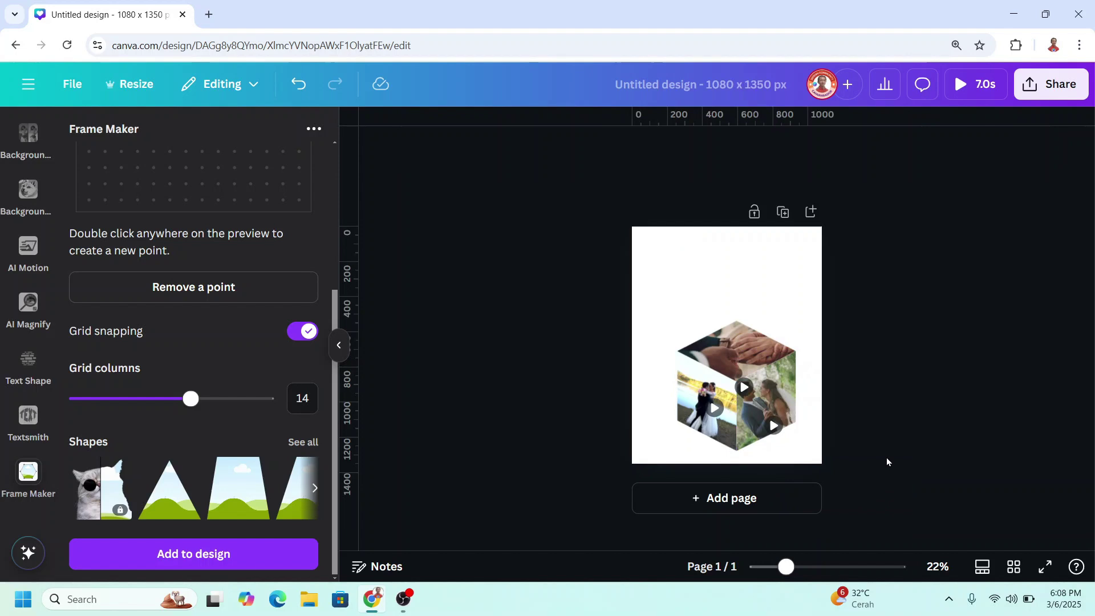
{"action": "left_click_drag", "start_coordinate": [895, 474], "coordinate": [623, 308]}
{"action": "left_click_drag", "start_coordinate": [772, 412], "coordinate": [763, 377]}
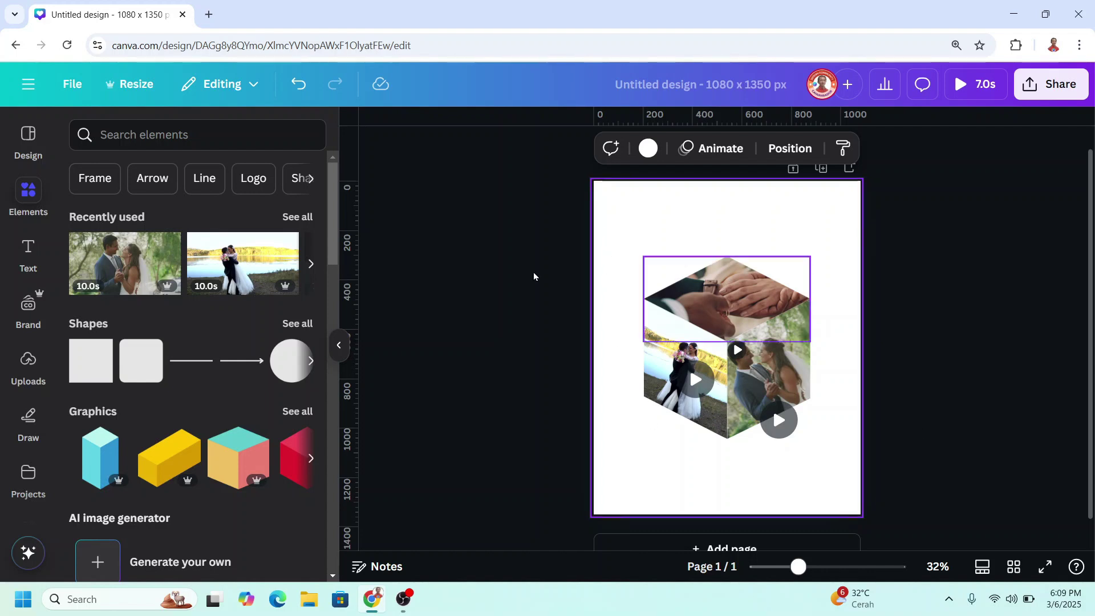
Step: Search elements for 'wedding design', showing only vertical graphics
{"action": "left_click", "coordinate": [172, 135]}
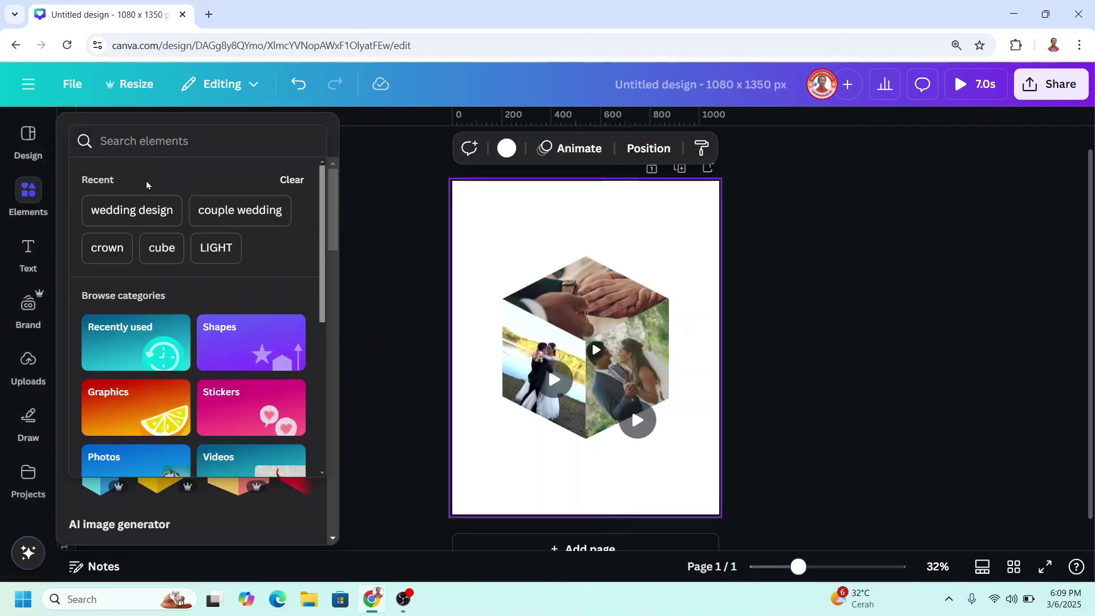
{"action": "left_click", "coordinate": [140, 211]}
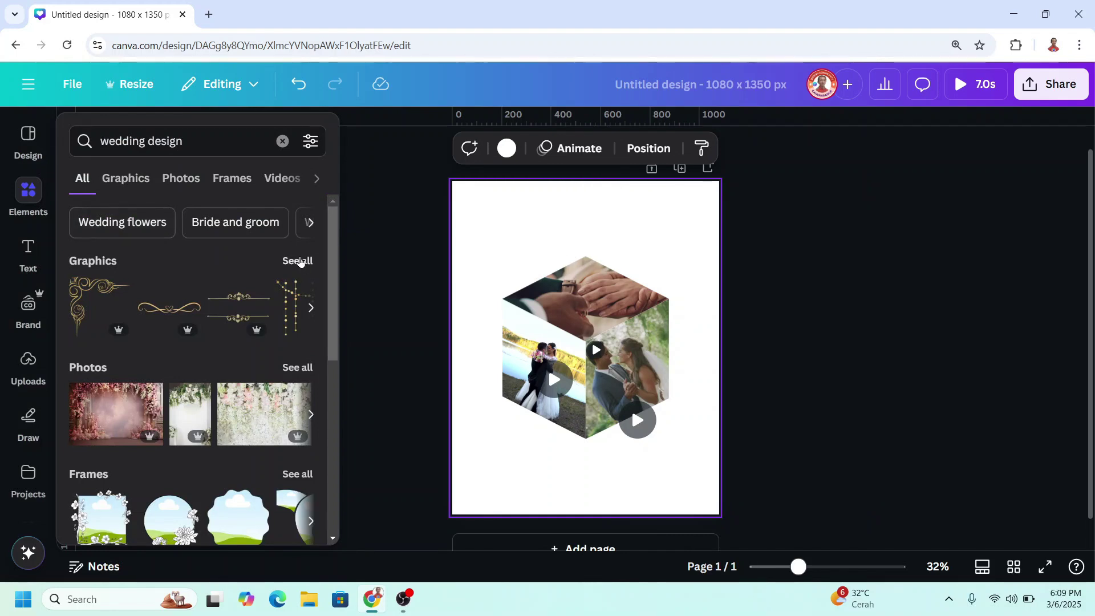
{"action": "left_click", "coordinate": [127, 179]}
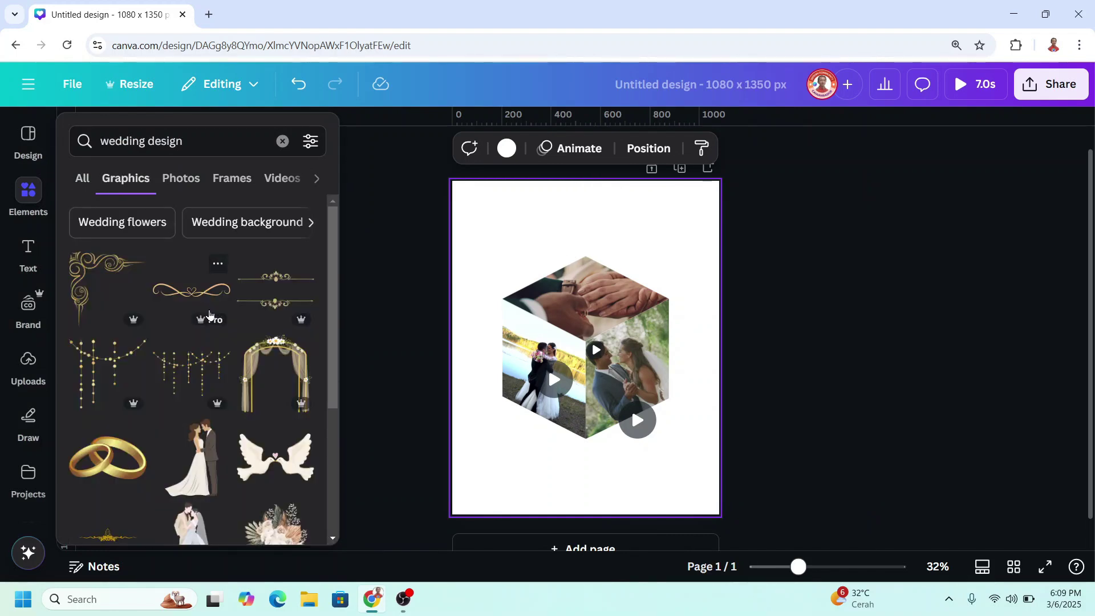
{"action": "scroll", "coordinate": [209, 314], "scroll_direction": "down", "scroll_amount": 3}
{"action": "scroll", "coordinate": [194, 285], "scroll_direction": "up", "scroll_amount": 2}
{"action": "left_click", "coordinate": [183, 183]}
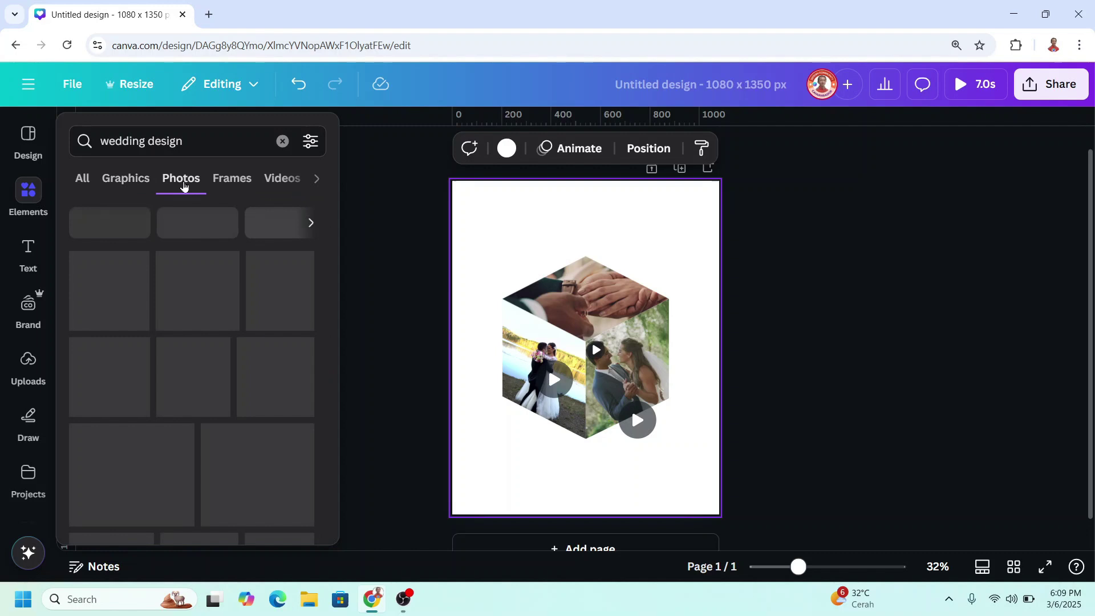
{"action": "left_click", "coordinate": [127, 178]}
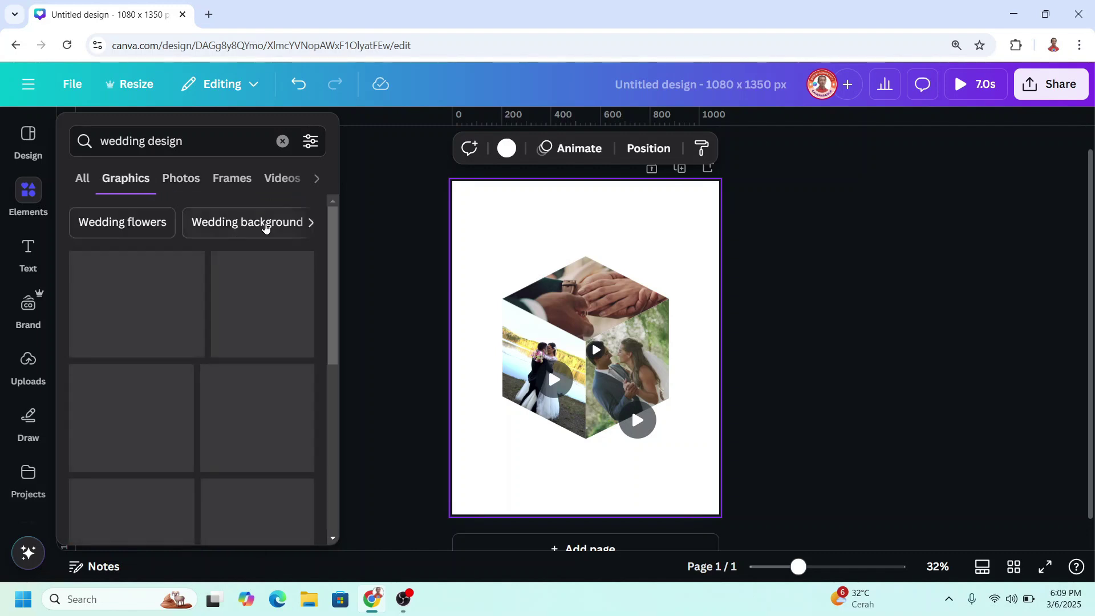
{"action": "left_click", "coordinate": [310, 142]}
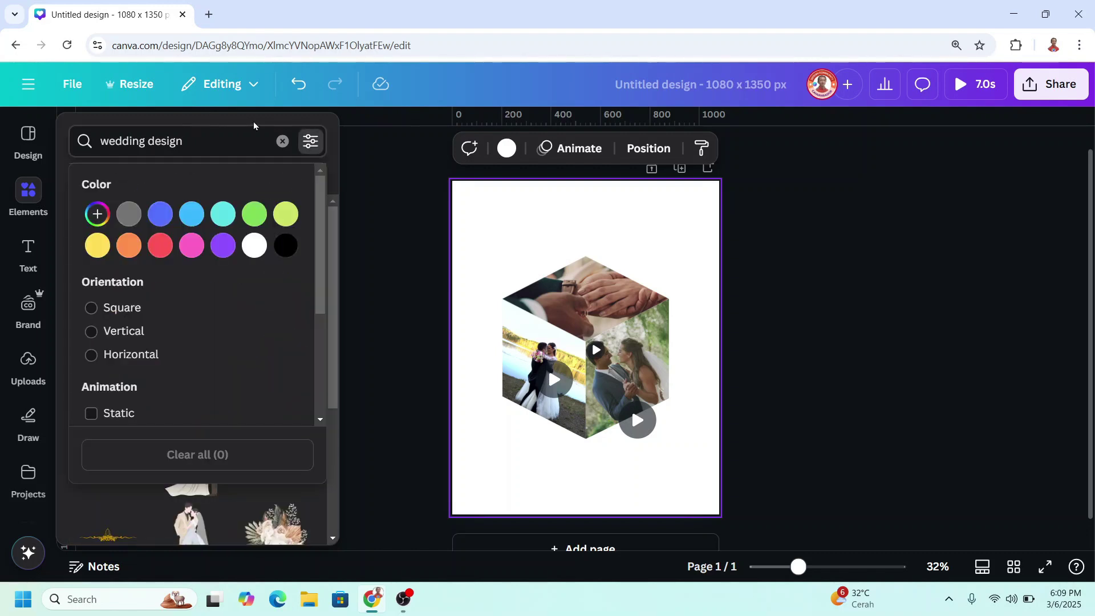
{"action": "left_click", "coordinate": [92, 331]}
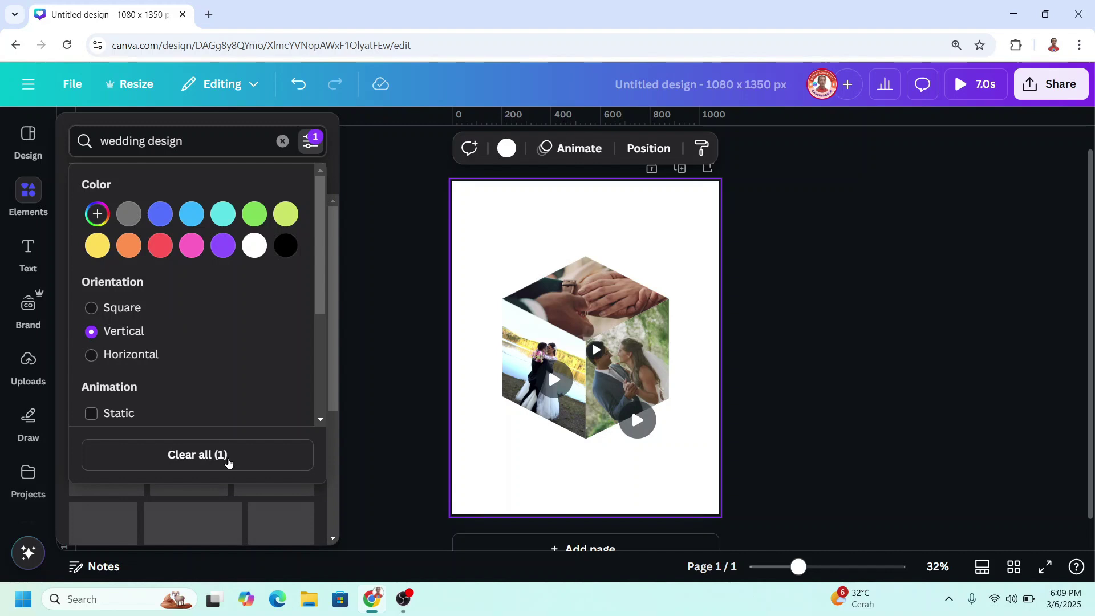
{"action": "left_click", "coordinate": [334, 408]}
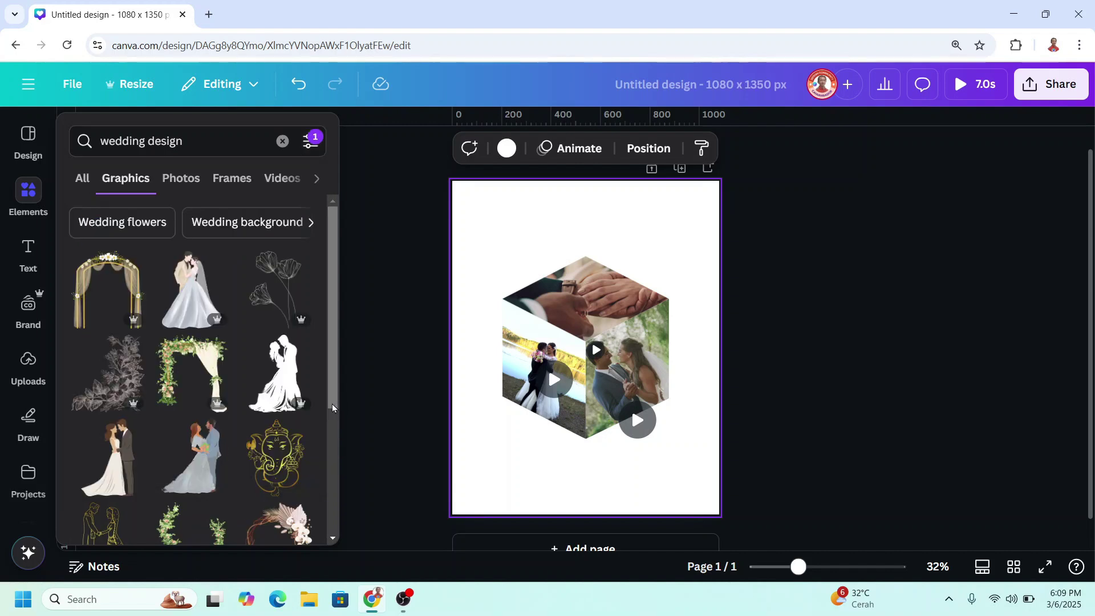
Step: Add the pink floral watercolor graphic and set it as the page background
{"action": "scroll", "coordinate": [334, 408], "scroll_direction": "down", "scroll_amount": 3}
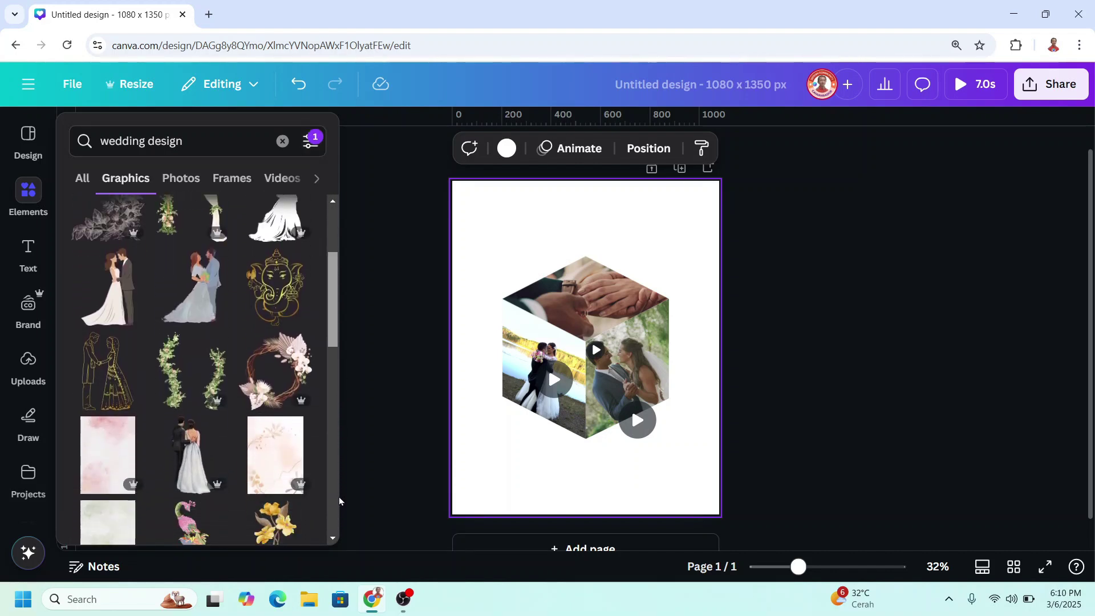
{"action": "scroll", "coordinate": [339, 500], "scroll_direction": "down", "scroll_amount": 2}
{"action": "left_click", "coordinate": [265, 330]}
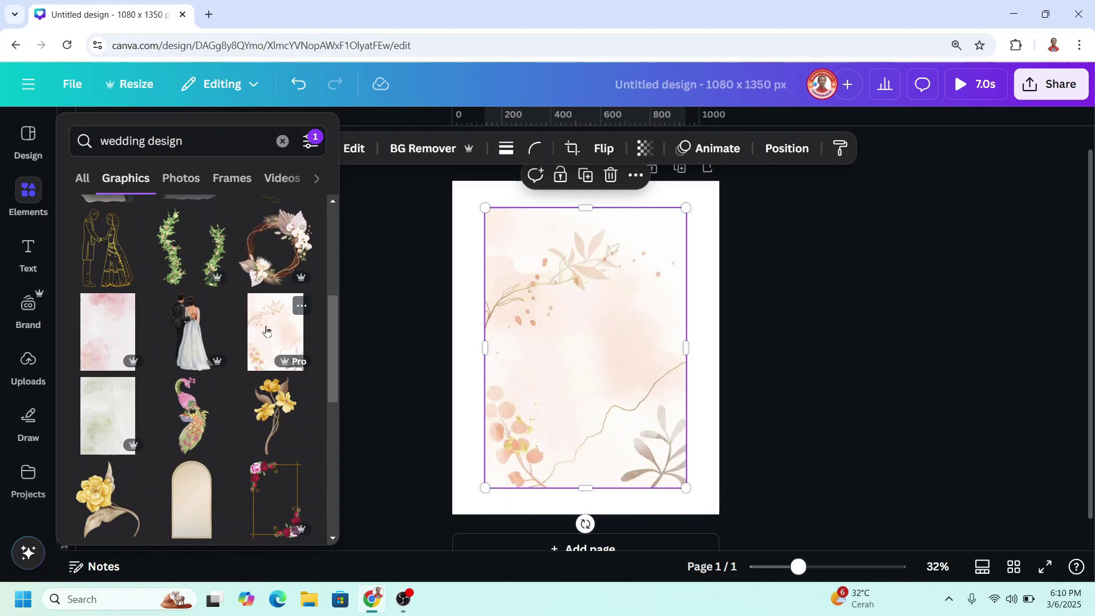
{"action": "right_click", "coordinate": [507, 230]}
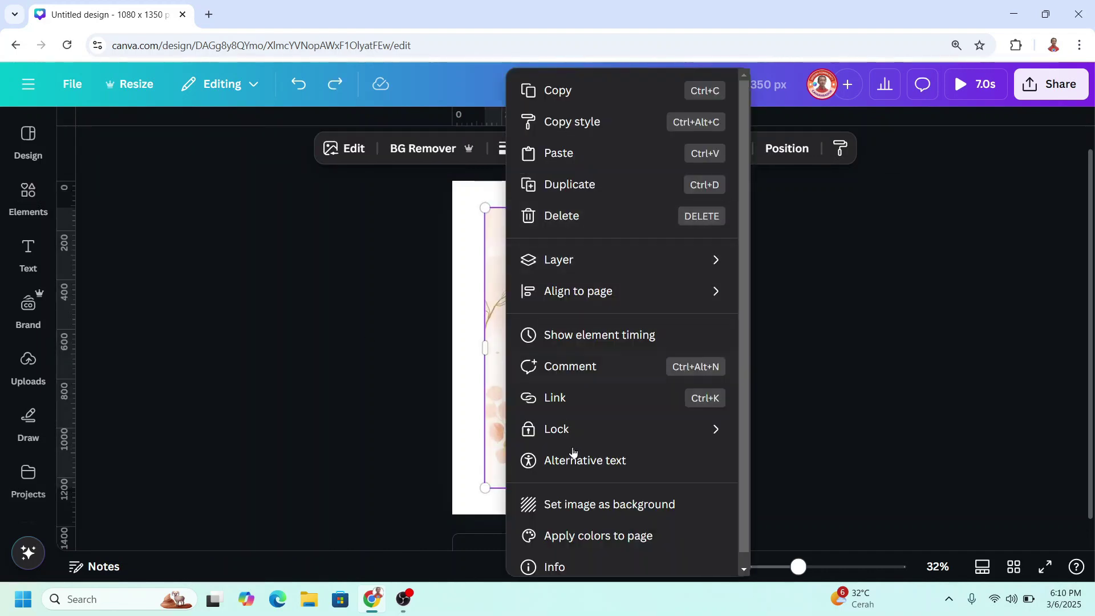
{"action": "left_click", "coordinate": [594, 508]}
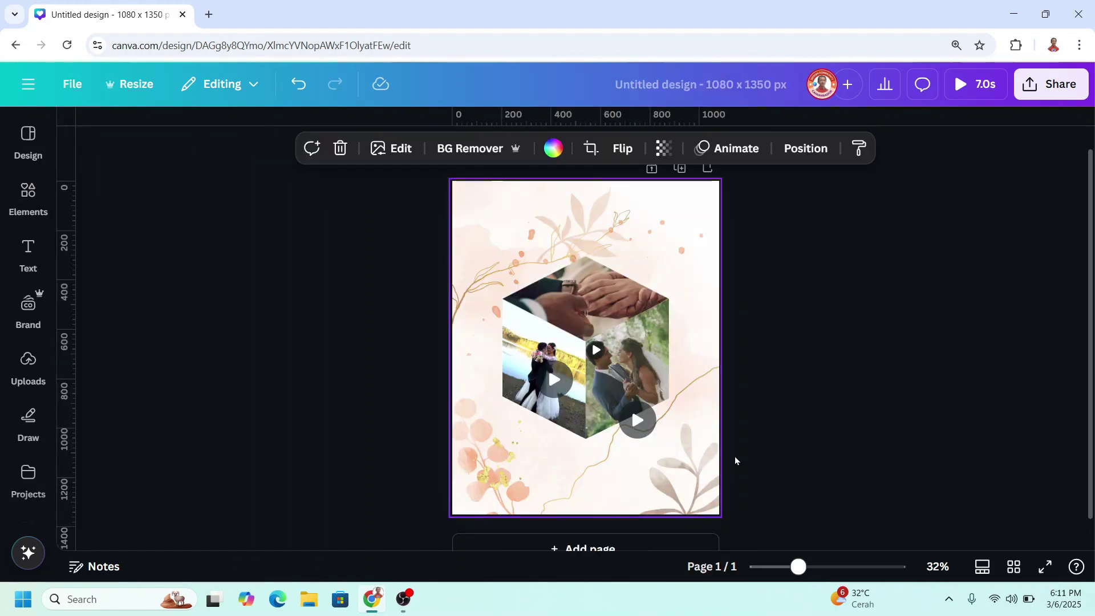